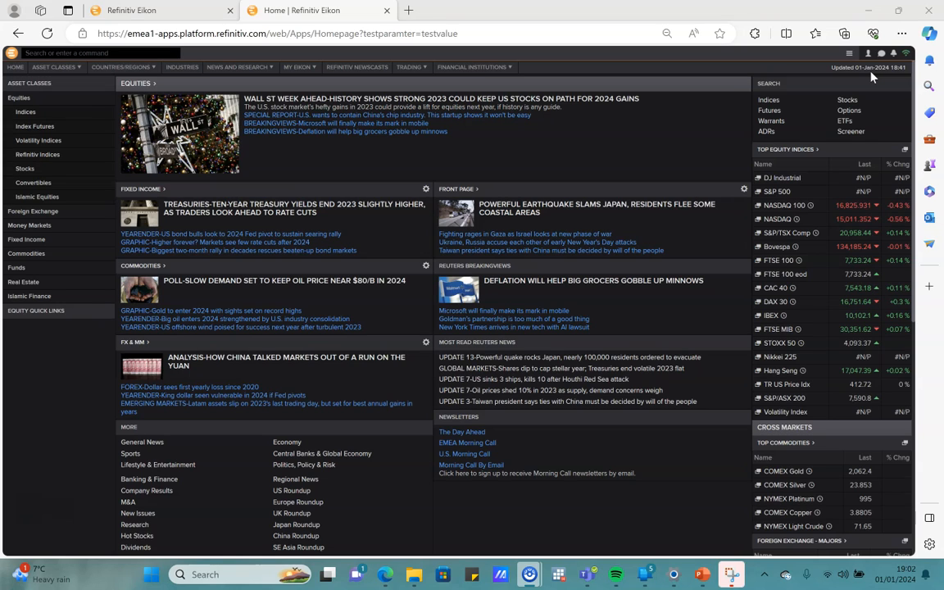
- Open the Screener in a maximized window and remove the existing TRBC Industry Name filter for Banks
click(849, 133)
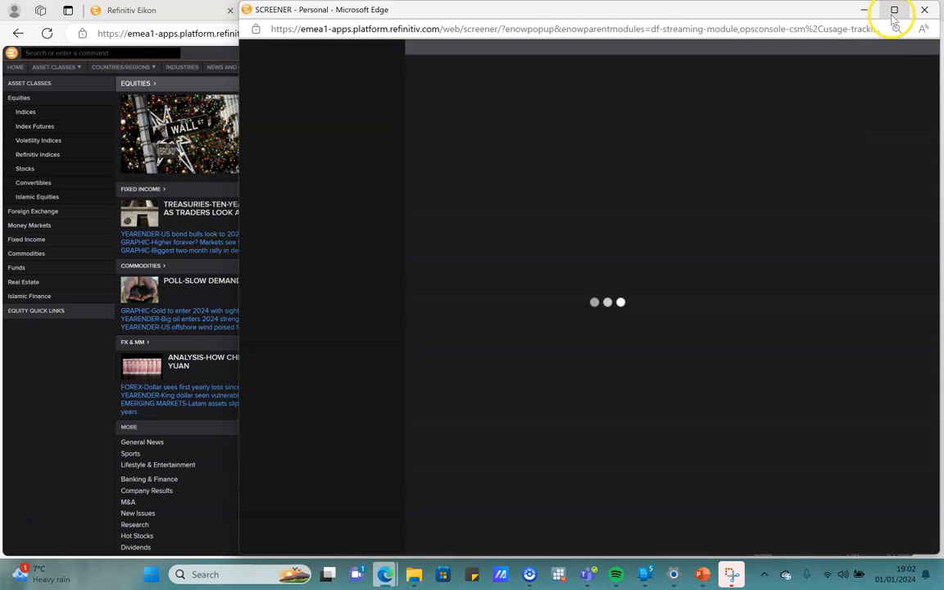
click(894, 9)
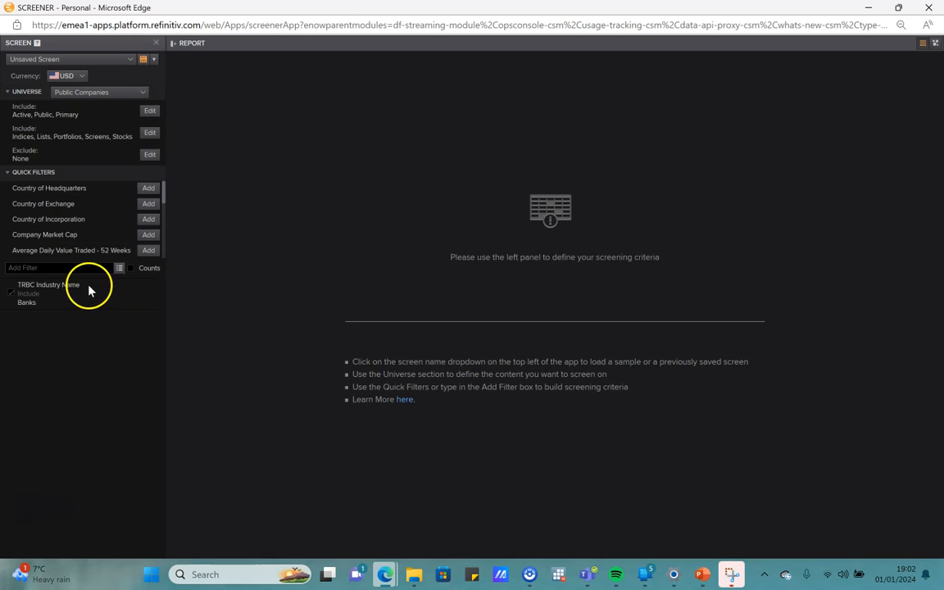
click(12, 291)
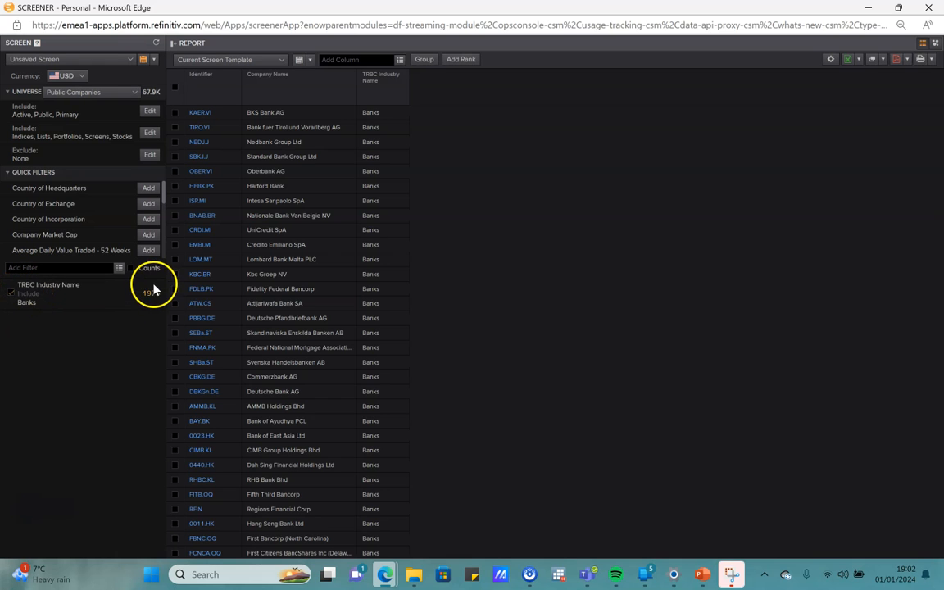
click(159, 287)
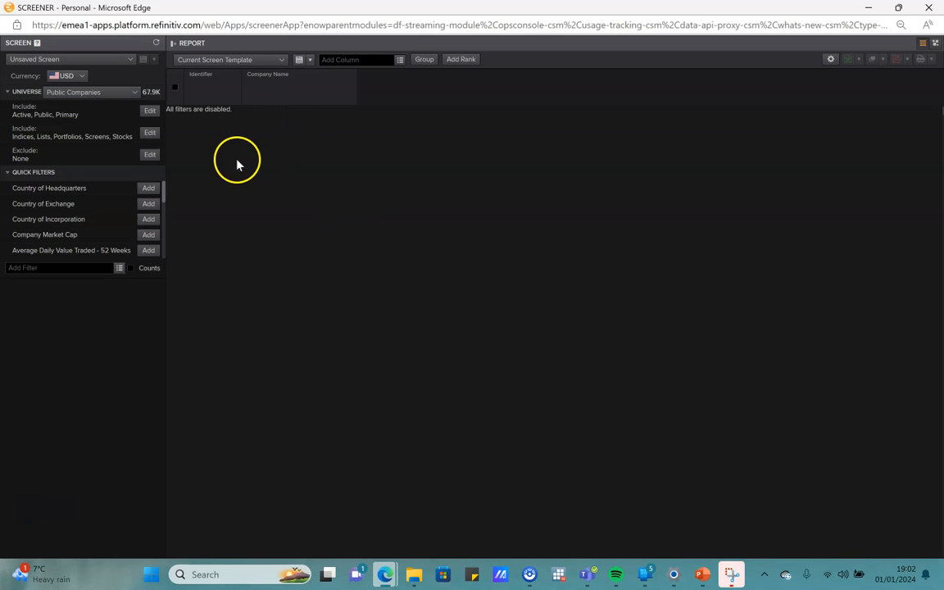
- View the Screener help page, and return to the Screener window
click(36, 44)
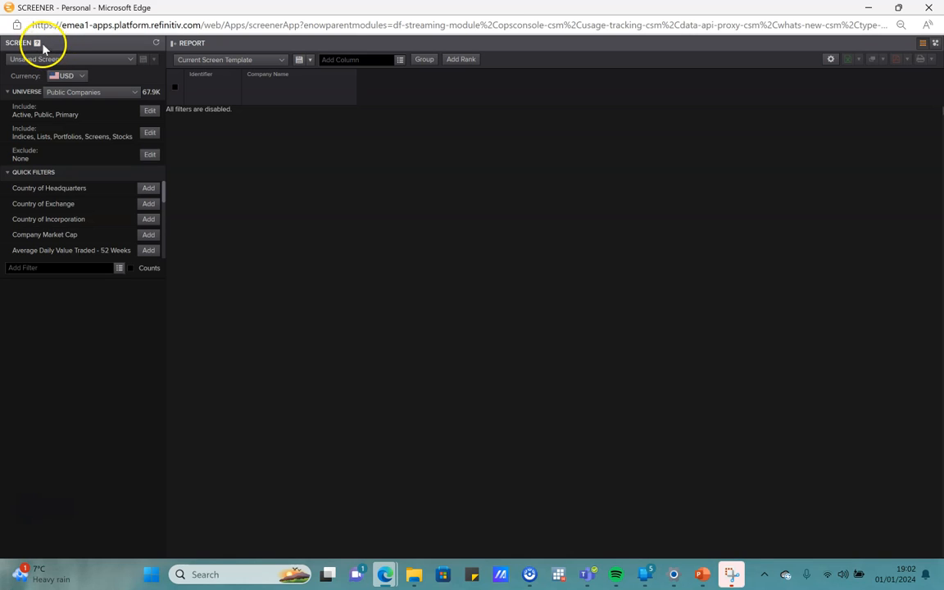
click(37, 45)
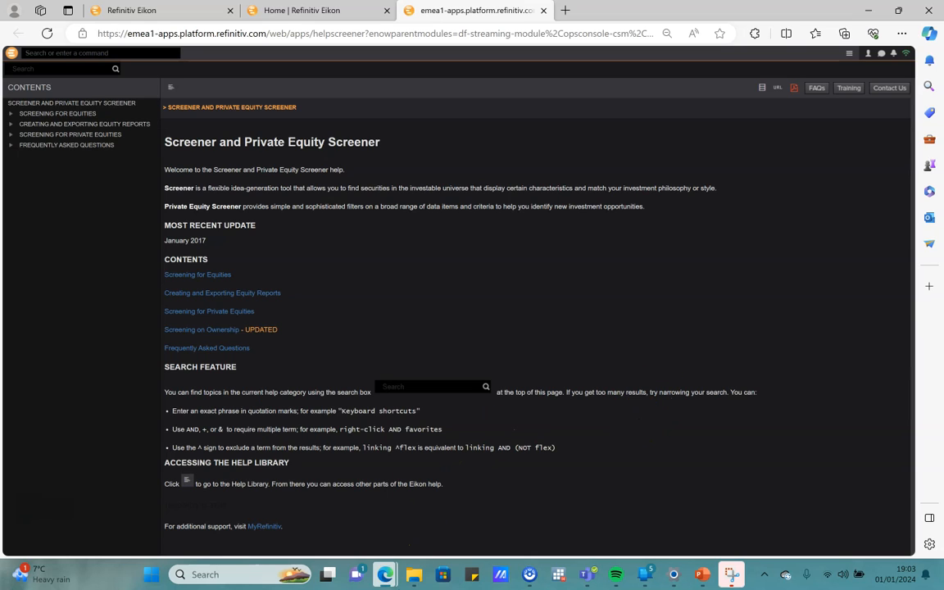
mouse_move(384, 574)
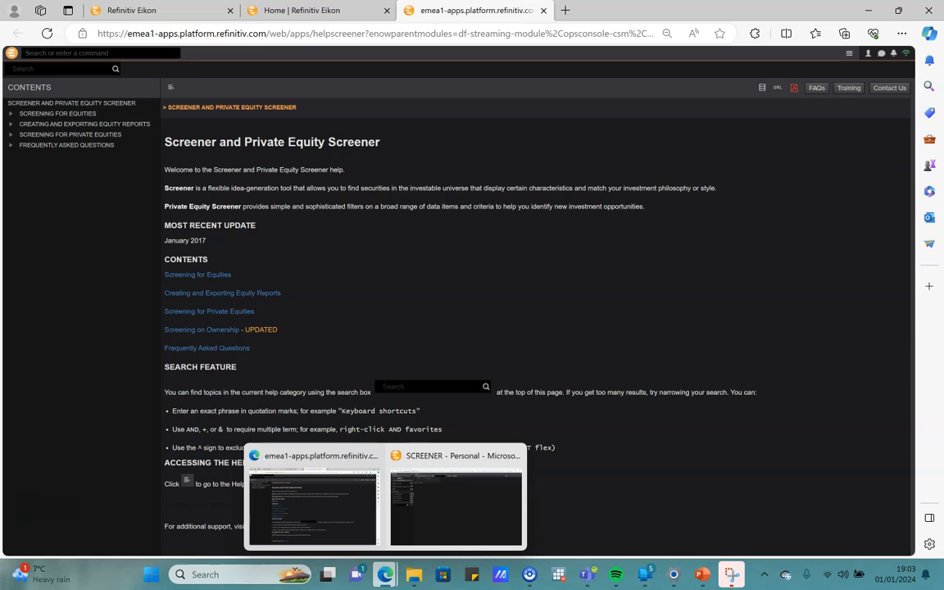
click(457, 524)
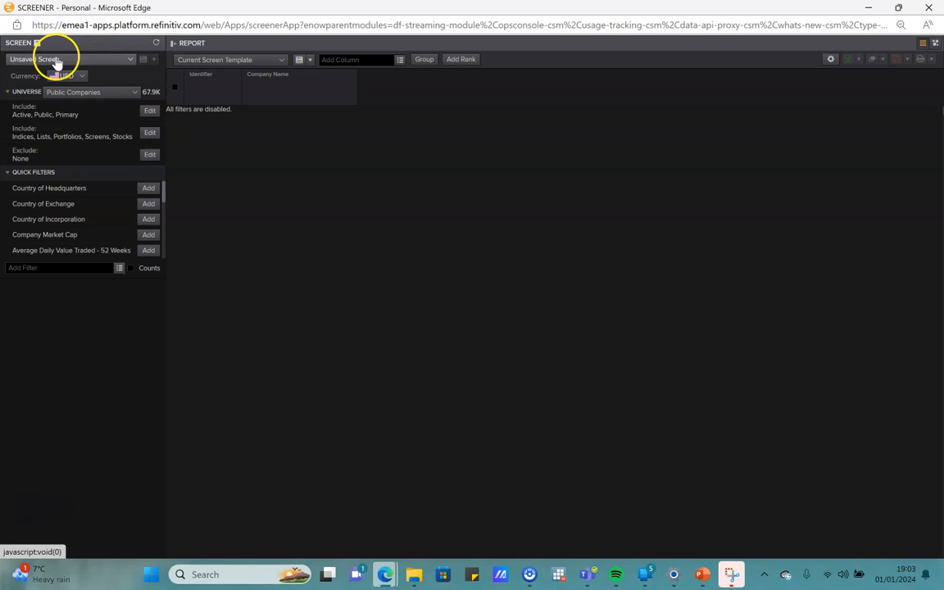
- Look through the list of sample screens available for the unsaved screen, and close it without choosing one
click(129, 60)
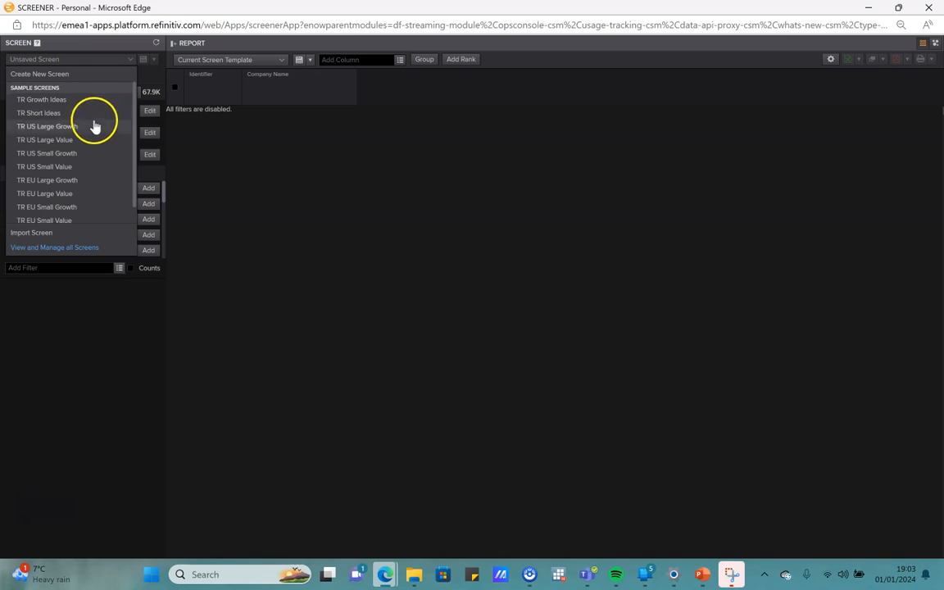
scroll(82, 199, down, 1)
scroll(82, 199, up, 1)
click(99, 77)
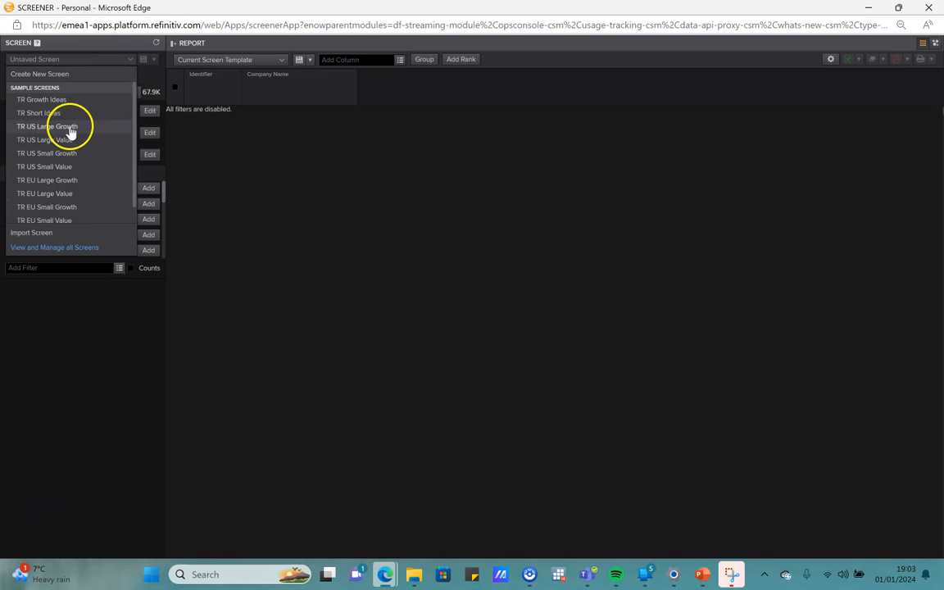
scroll(57, 215, down, 1)
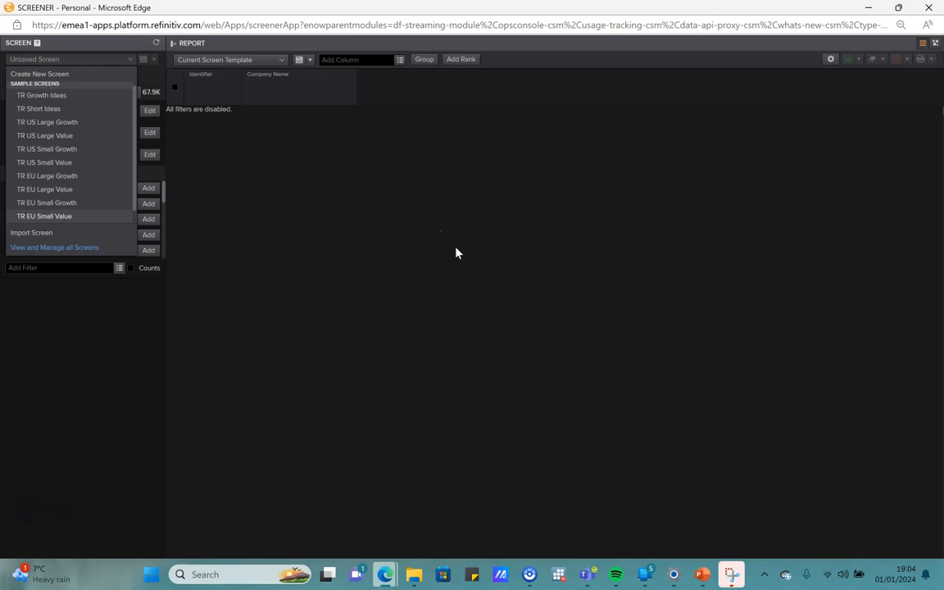
click(125, 62)
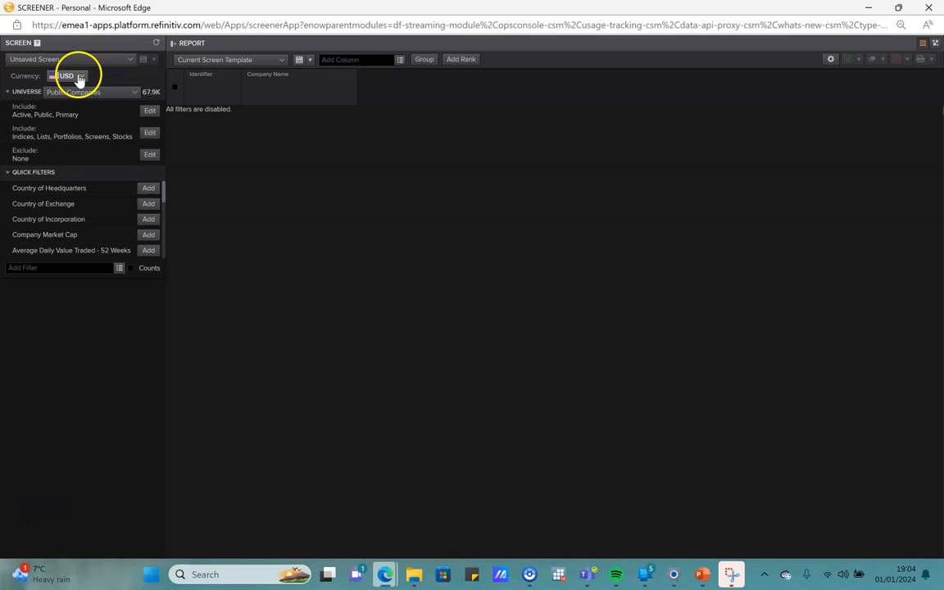
- Choose US Dollar (USD) as the screening currency and review the universe types, keeping Public Companies
click(82, 77)
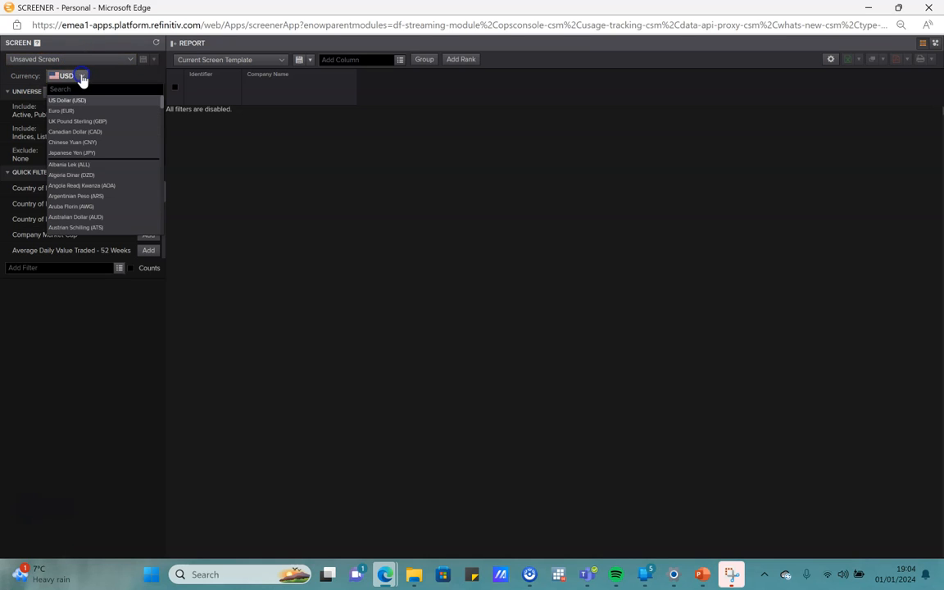
scroll(78, 205, down, 10)
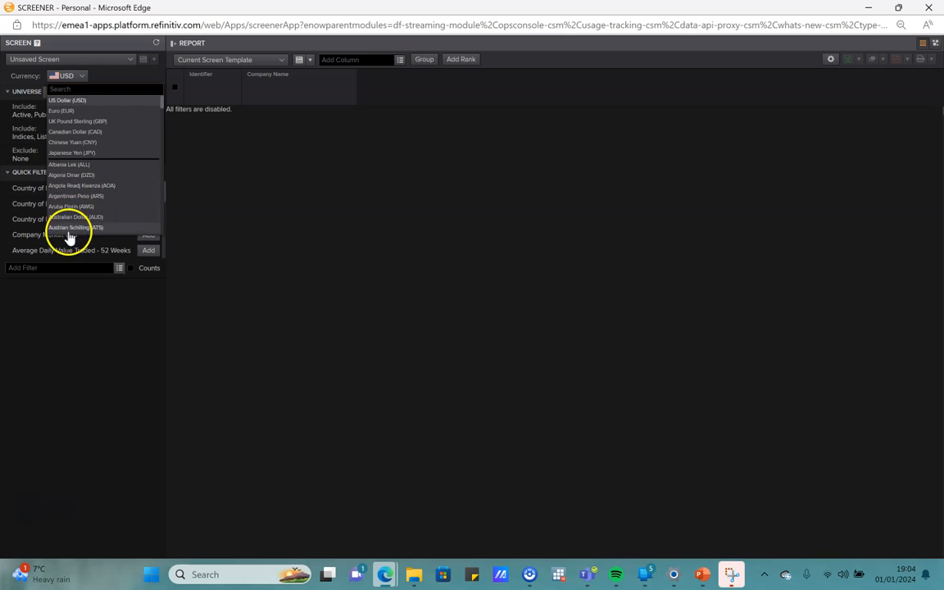
scroll(78, 209, up, 8)
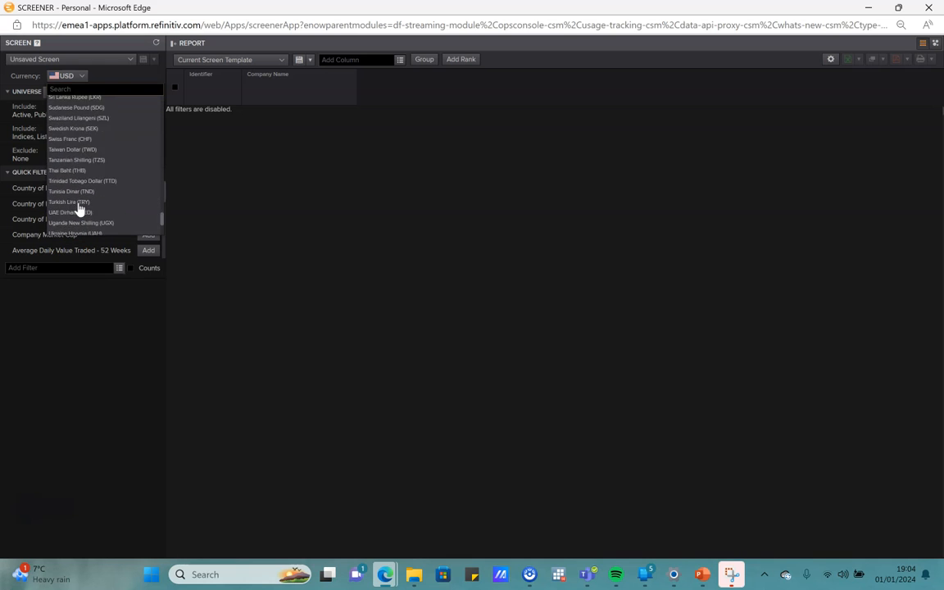
scroll(80, 210, up, 4)
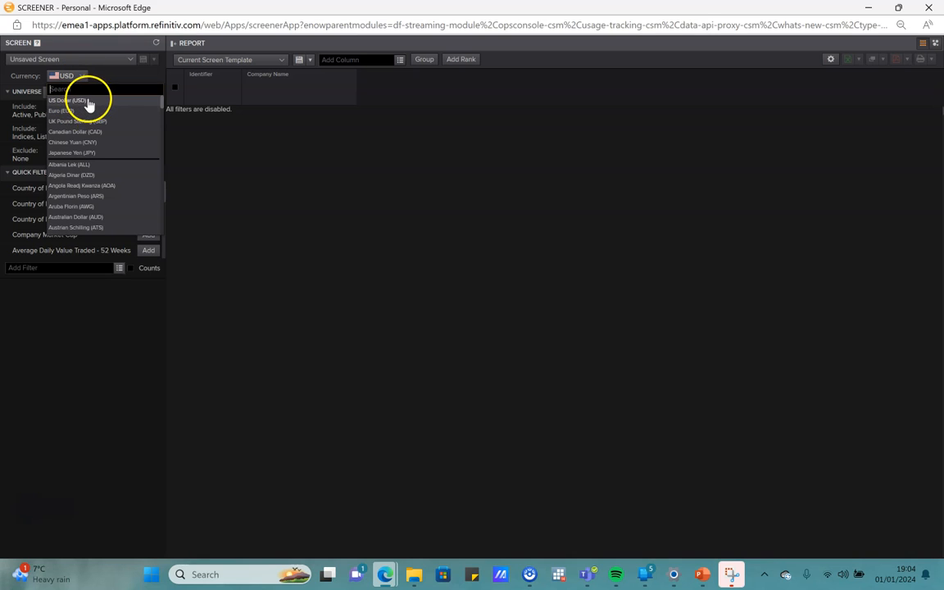
click(85, 100)
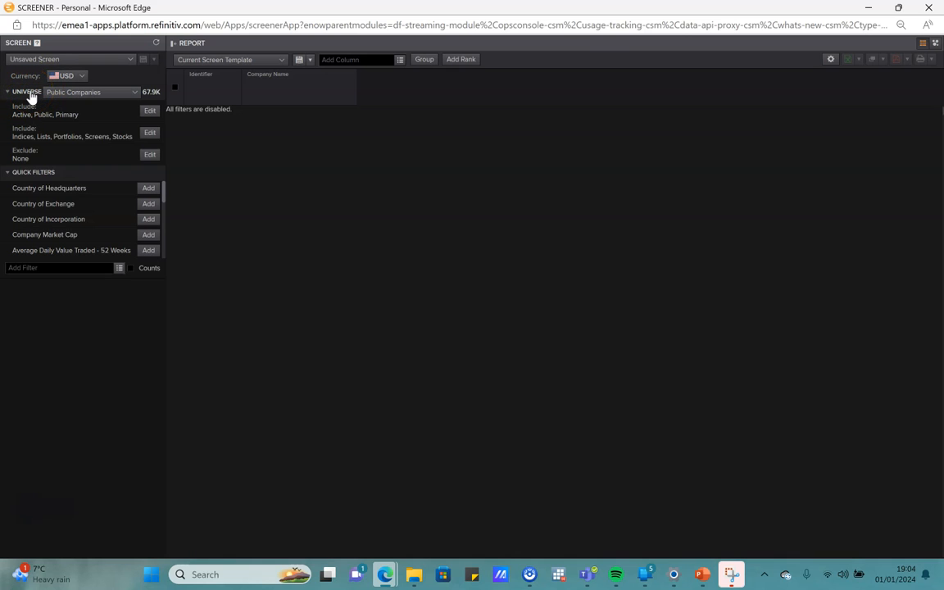
click(122, 93)
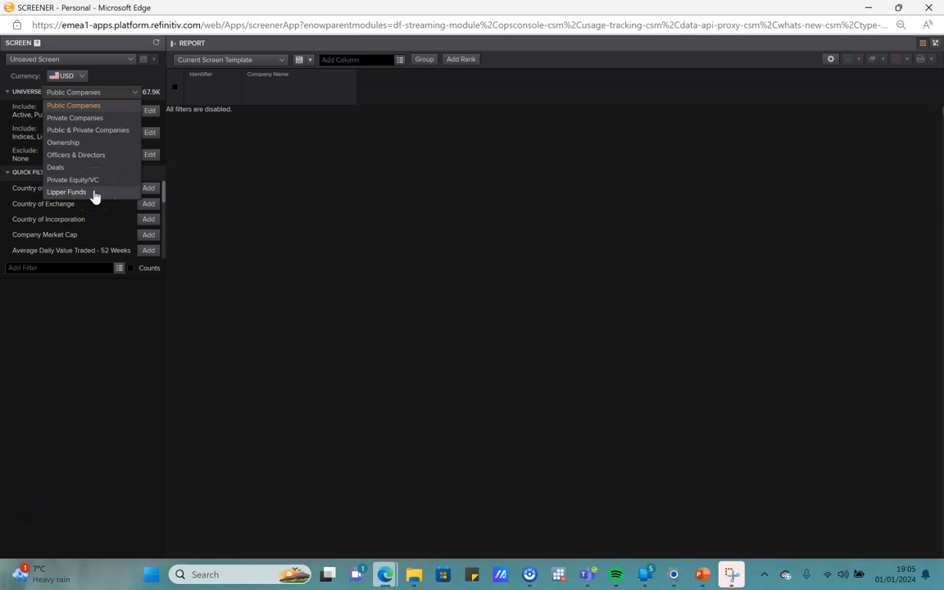
click(116, 97)
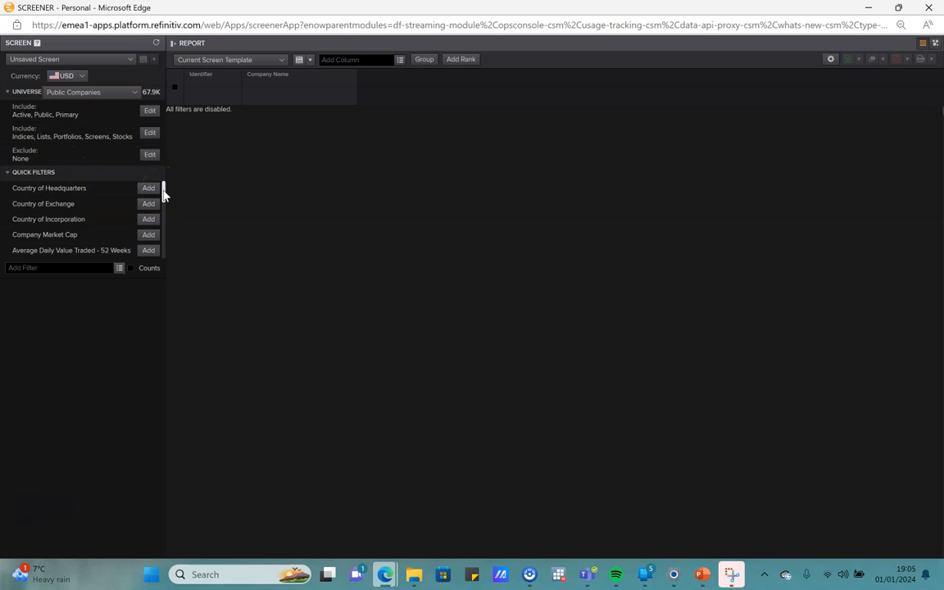
mouse_move(163, 190)
mouse_down()
mouse_move(164, 266)
mouse_move(164, 188)
mouse_up()
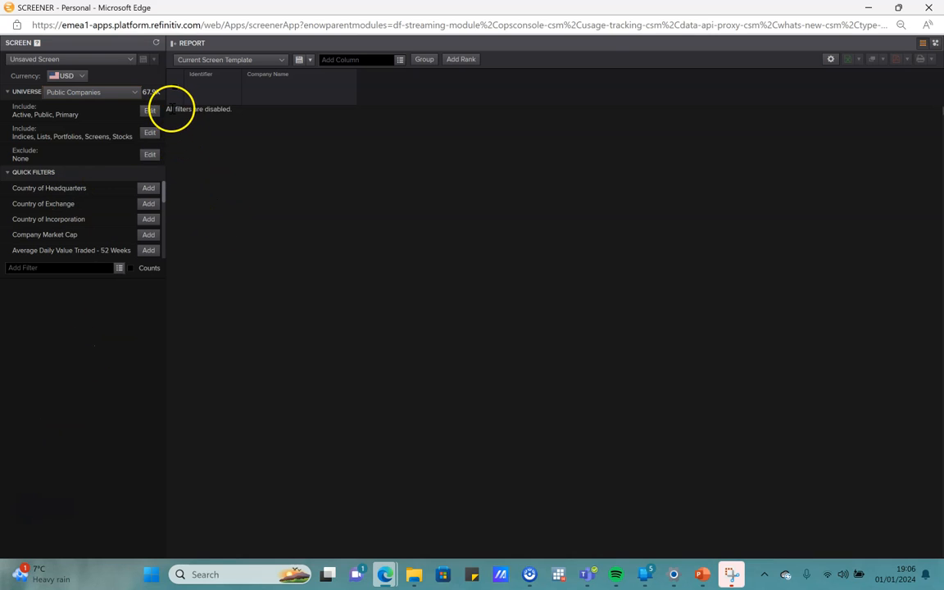
drag(167, 109, 233, 115)
click(248, 148)
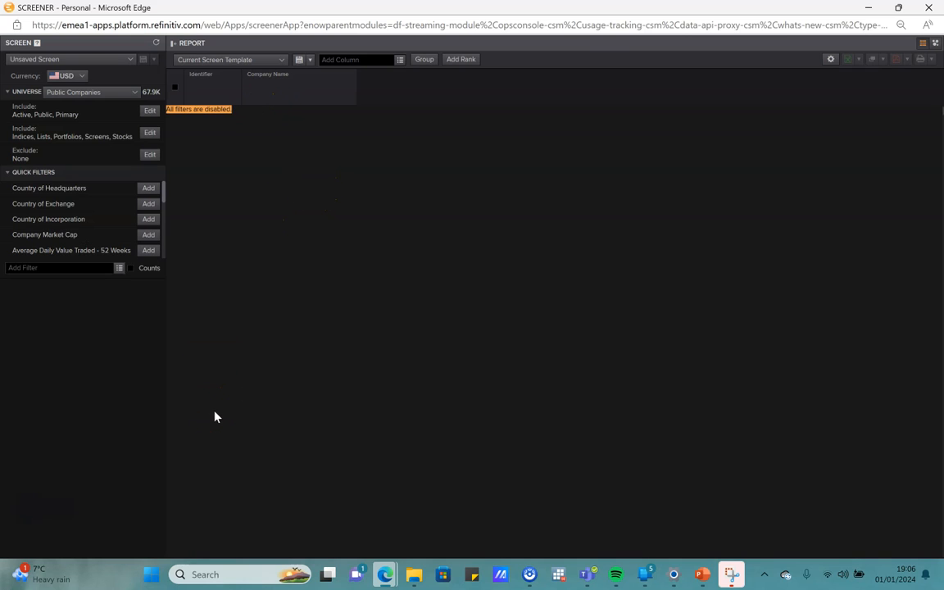
click(348, 59)
click(230, 216)
- Add the TRBC Industry Name quick filter to the screen
scroll(132, 240, down, 1)
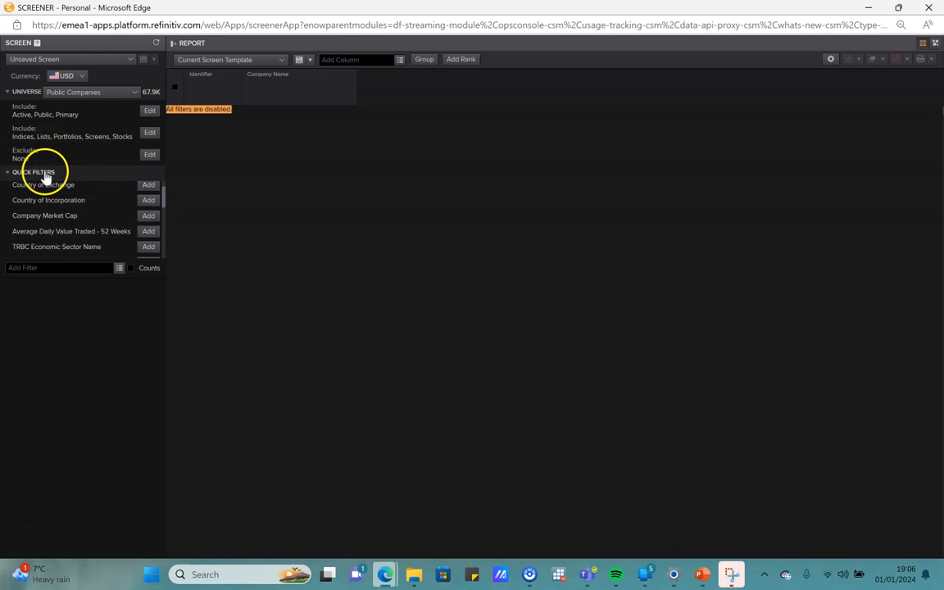
scroll(87, 213, down, 3)
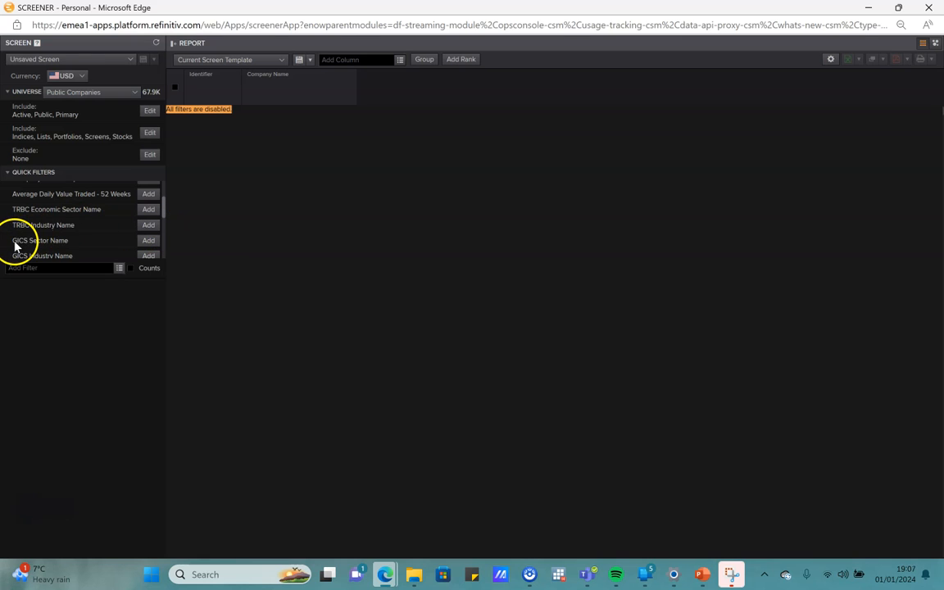
scroll(100, 263, down, 1)
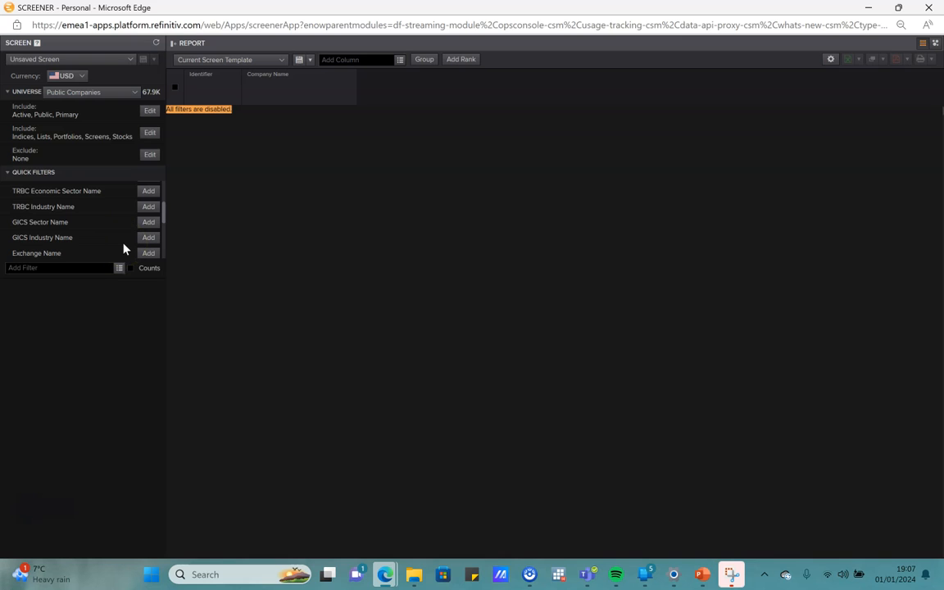
click(149, 209)
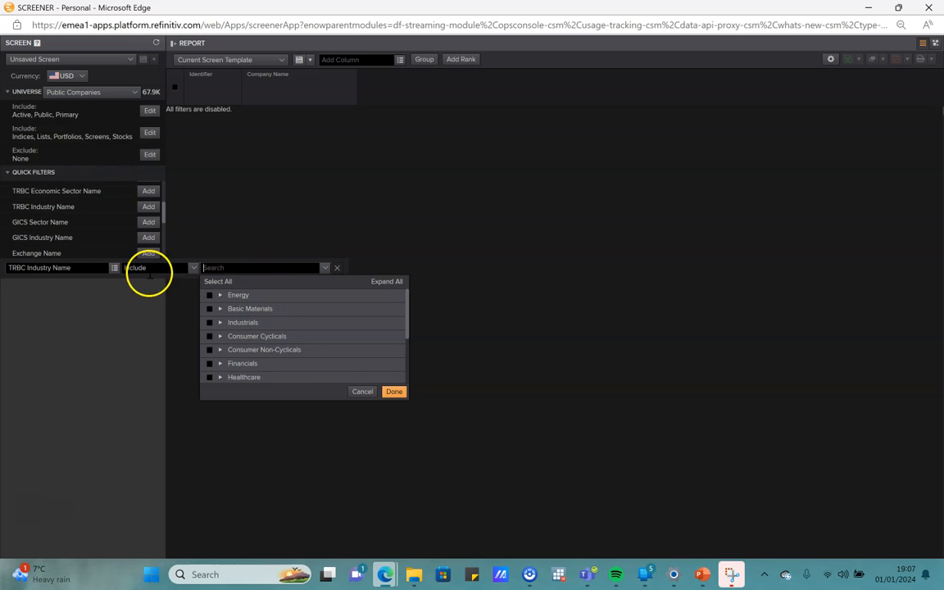
- Include Banks, found within Financials, Banking & Investment Services, Banking Services, in the TRBC Industry Name filter and apply it
scroll(263, 337, down, 3)
scroll(263, 340, down, 1)
scroll(264, 340, up, 4)
scroll(328, 352, down, 1)
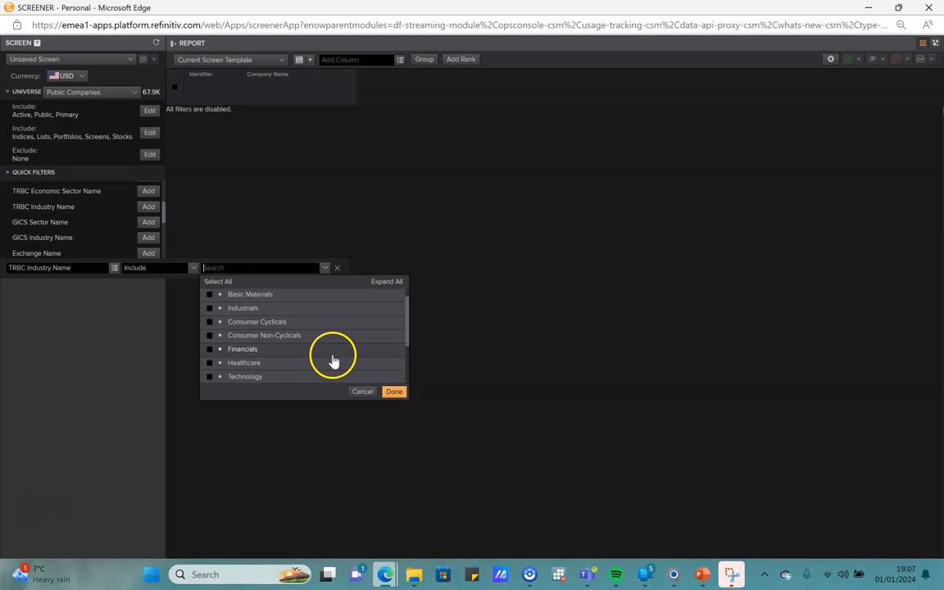
click(250, 351)
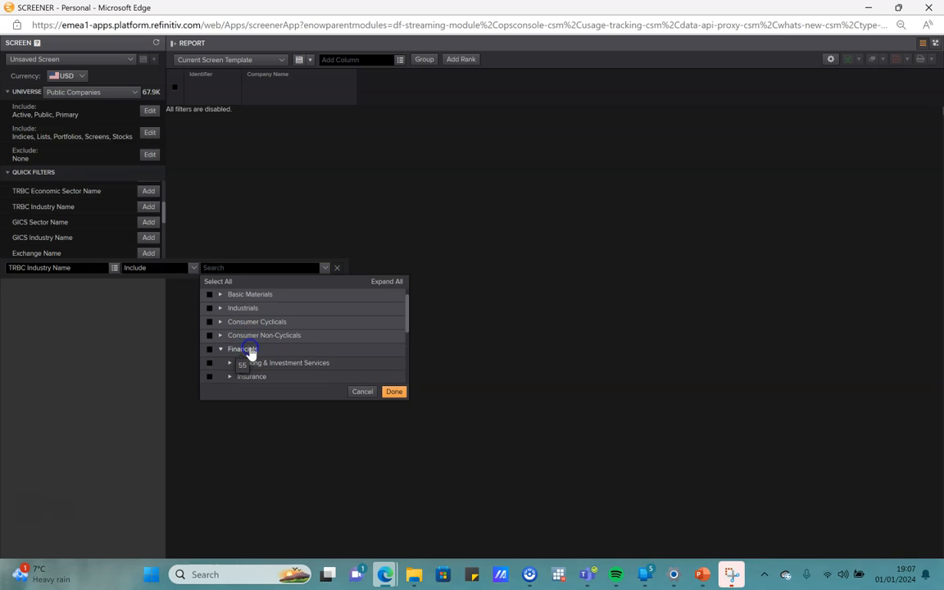
scroll(327, 339, down, 2)
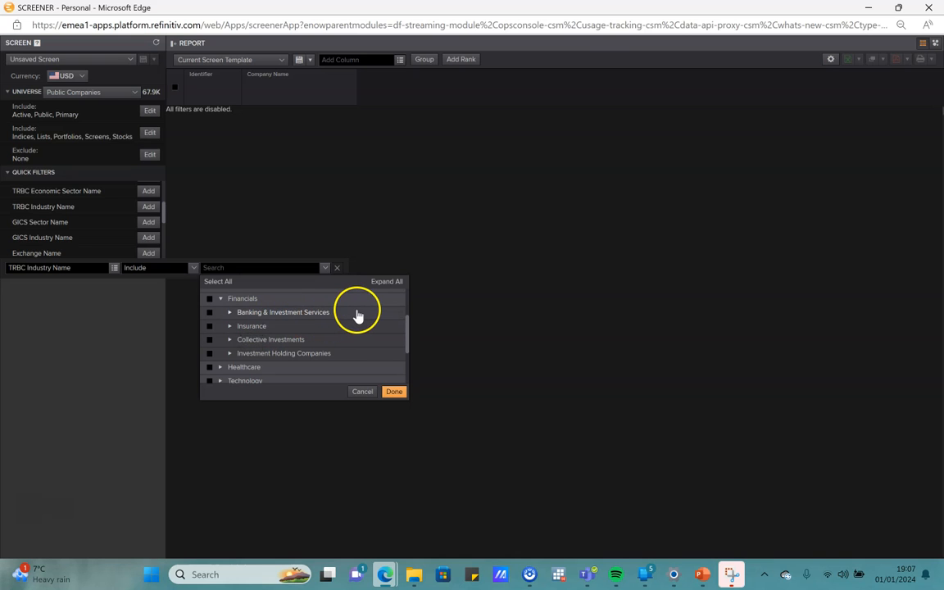
click(231, 313)
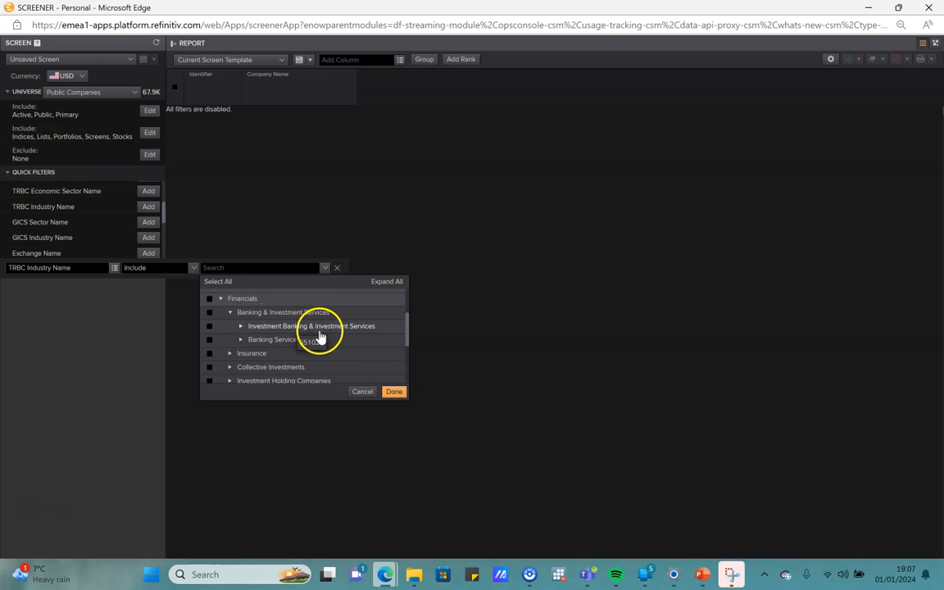
click(275, 344)
scroll(352, 360, down, 2)
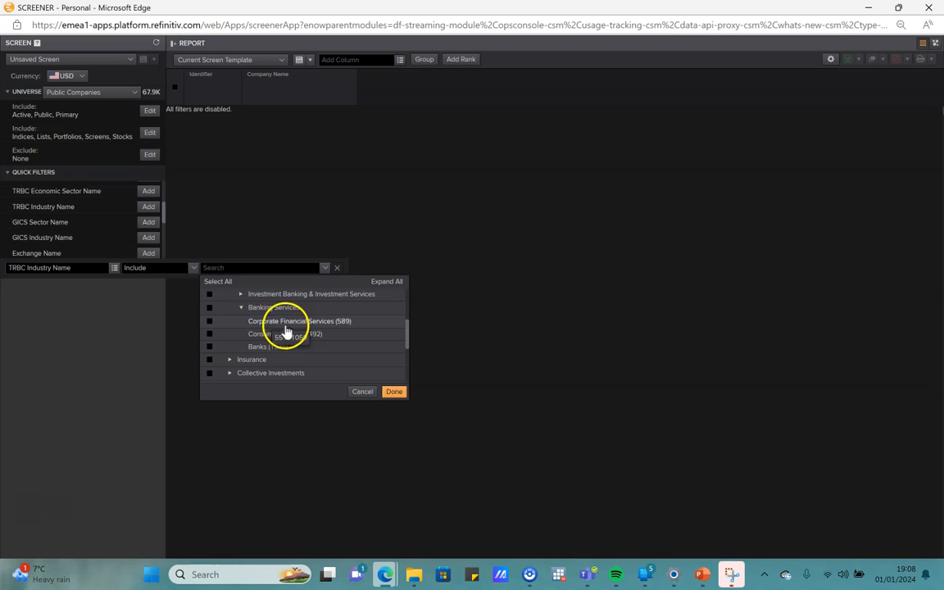
click(209, 347)
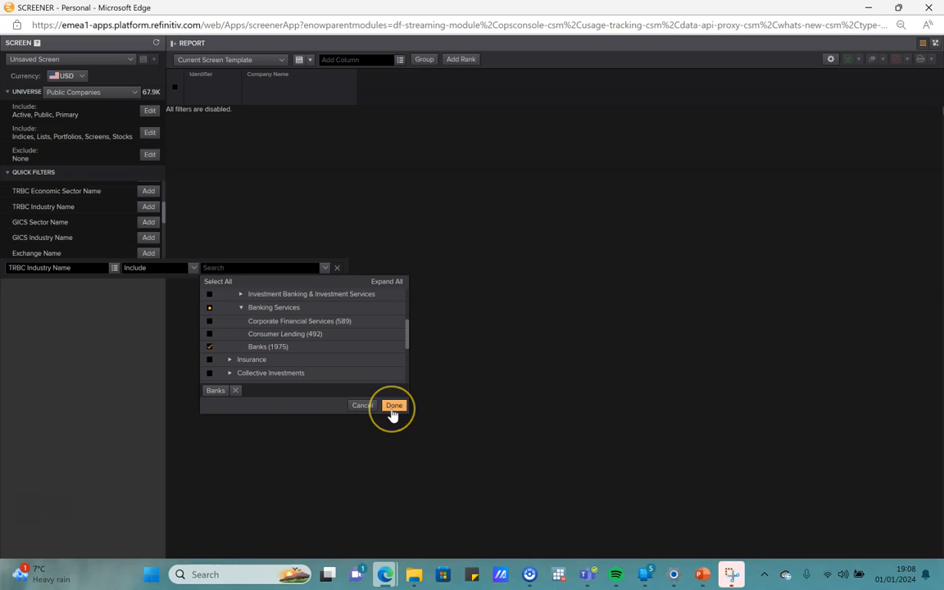
click(394, 405)
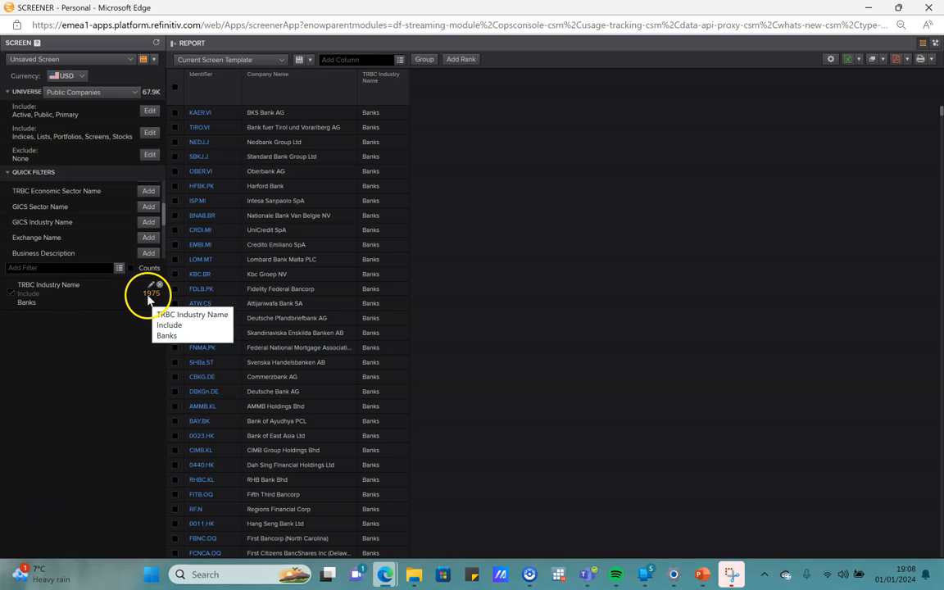
- Search the Data Item Library for "country" and add the Domicile item as a report column
scroll(385, 288, down, 15)
scroll(385, 288, down, 15)
scroll(385, 288, up, 20)
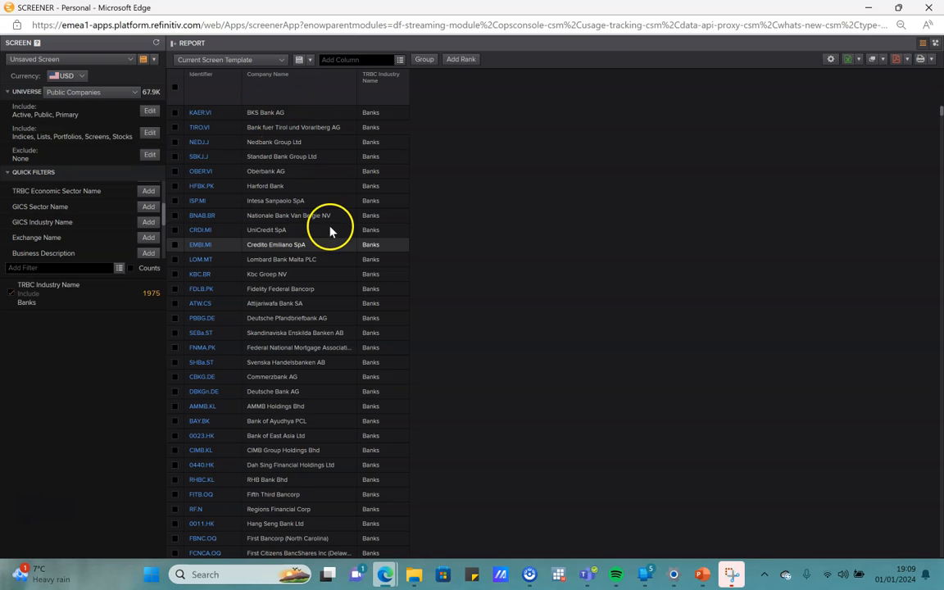
click(400, 61)
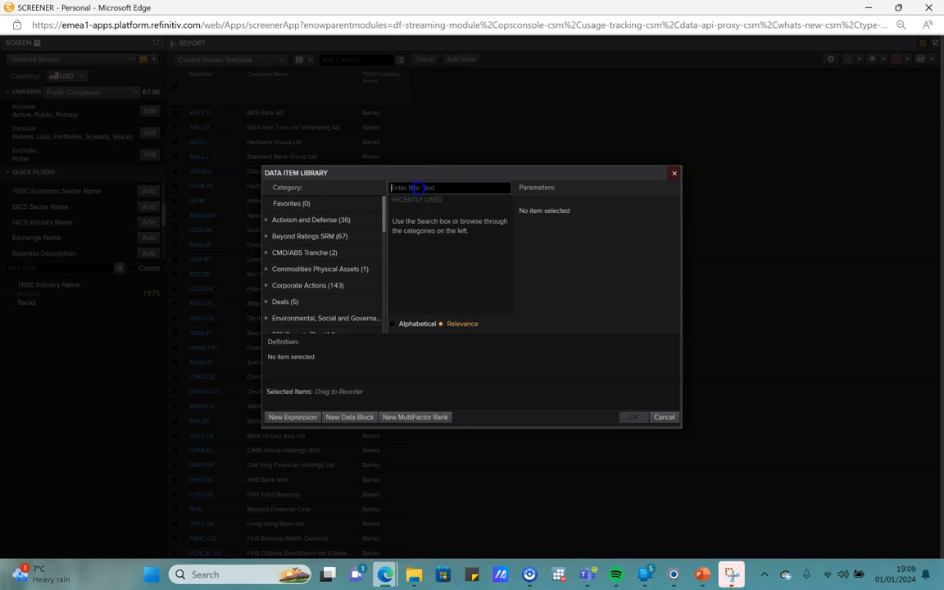
text(country)
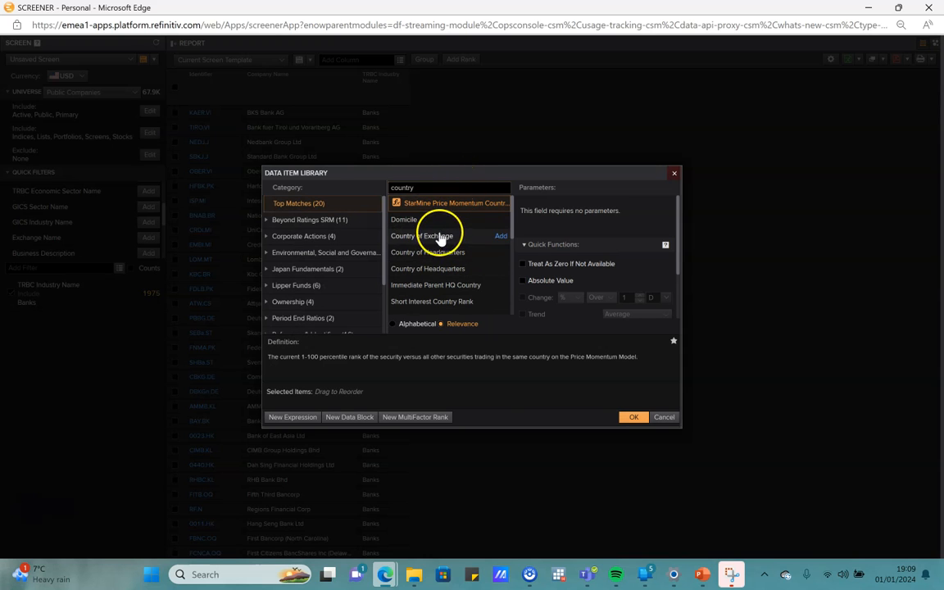
click(428, 221)
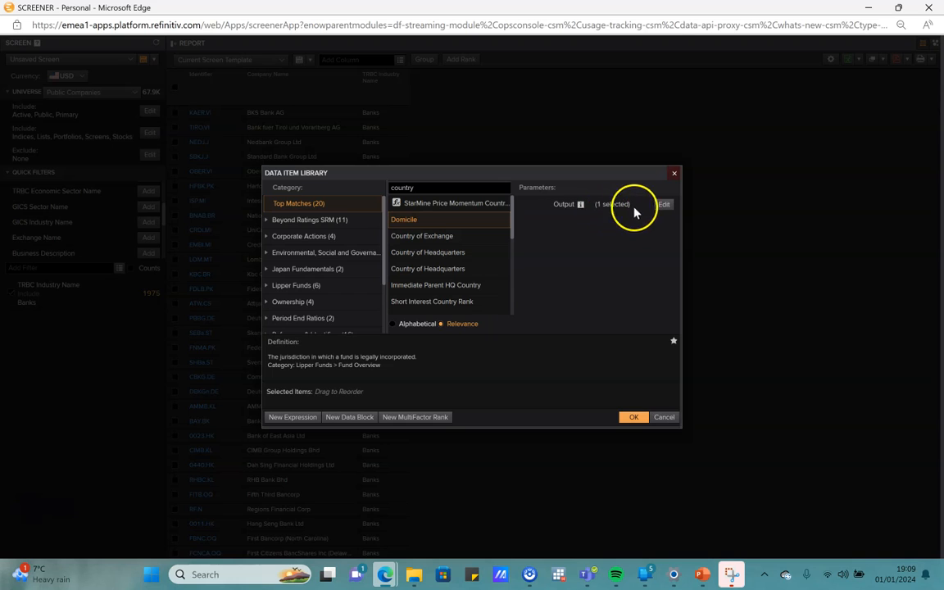
mouse_move(581, 208)
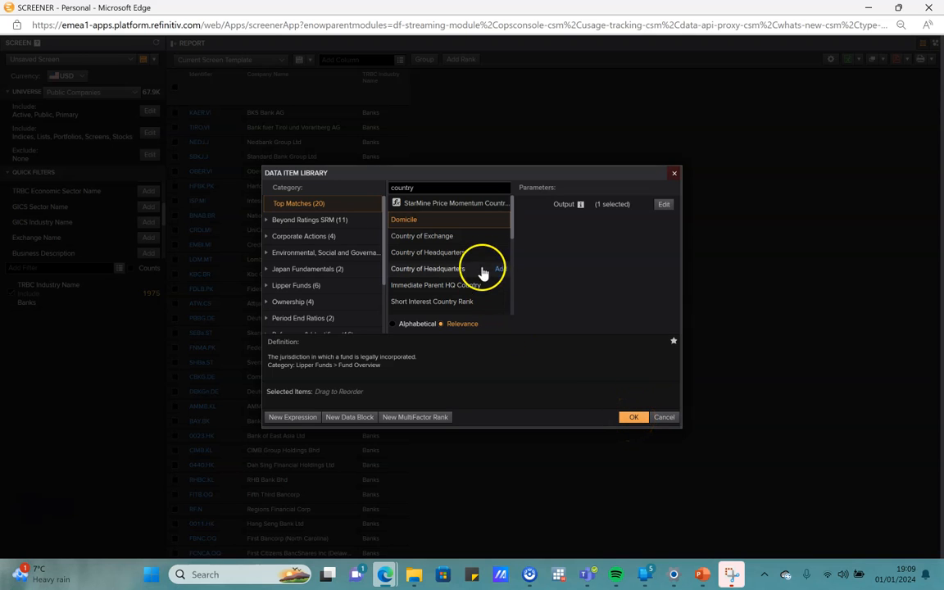
mouse_move(503, 223)
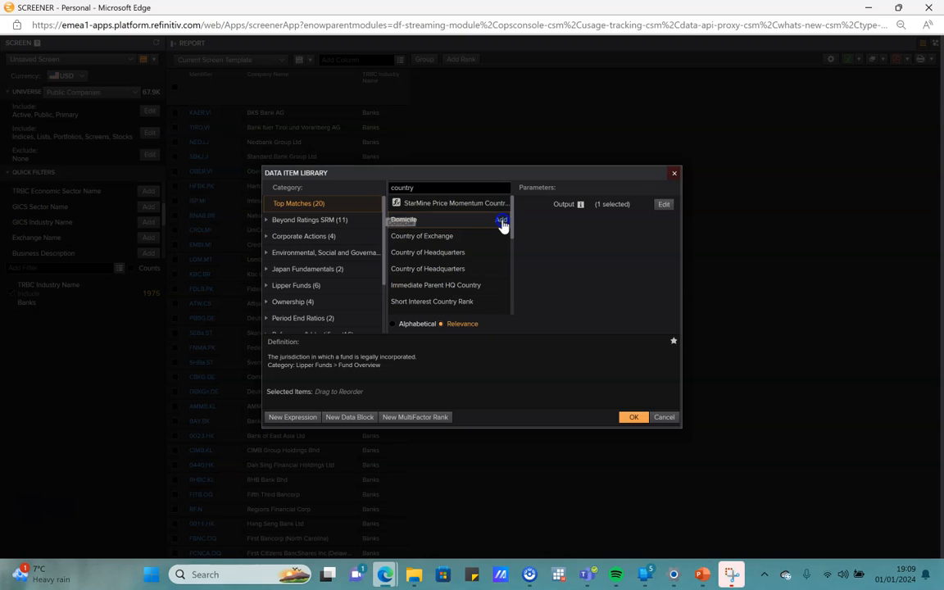
click(501, 222)
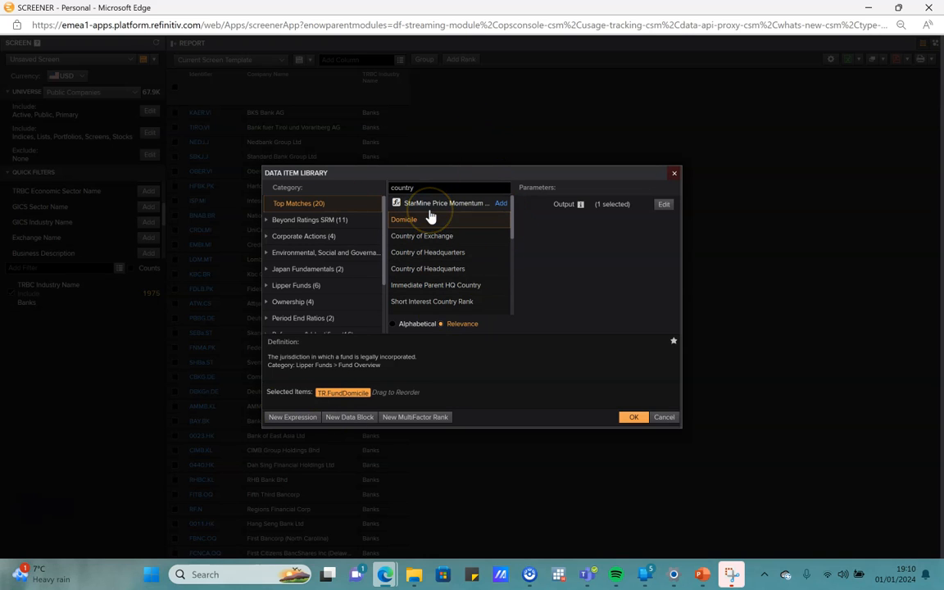
click(636, 418)
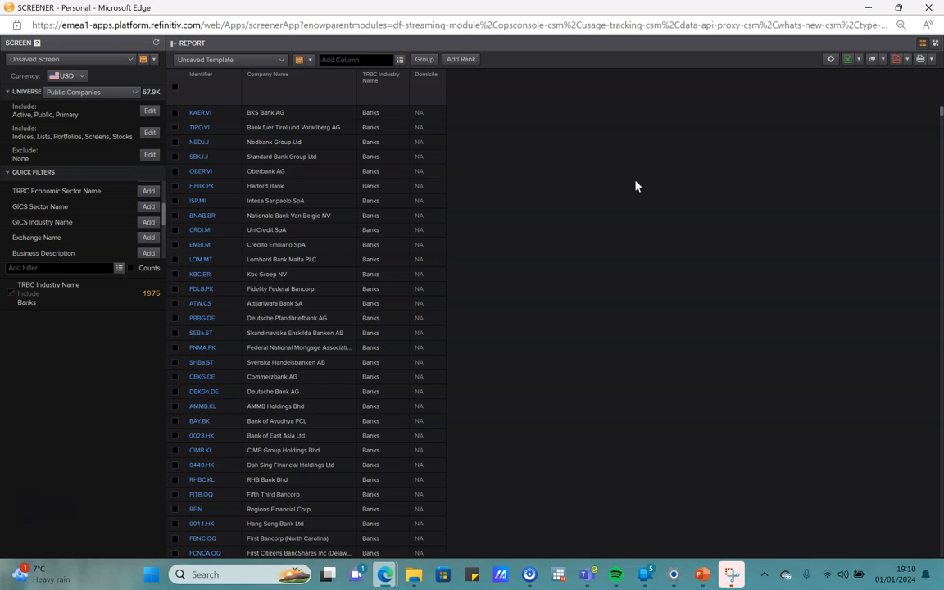
- Find Country of Headquarters from Organization Descriptive Data by searching for "country", and add it as a report column
scroll(635, 186, down, 20)
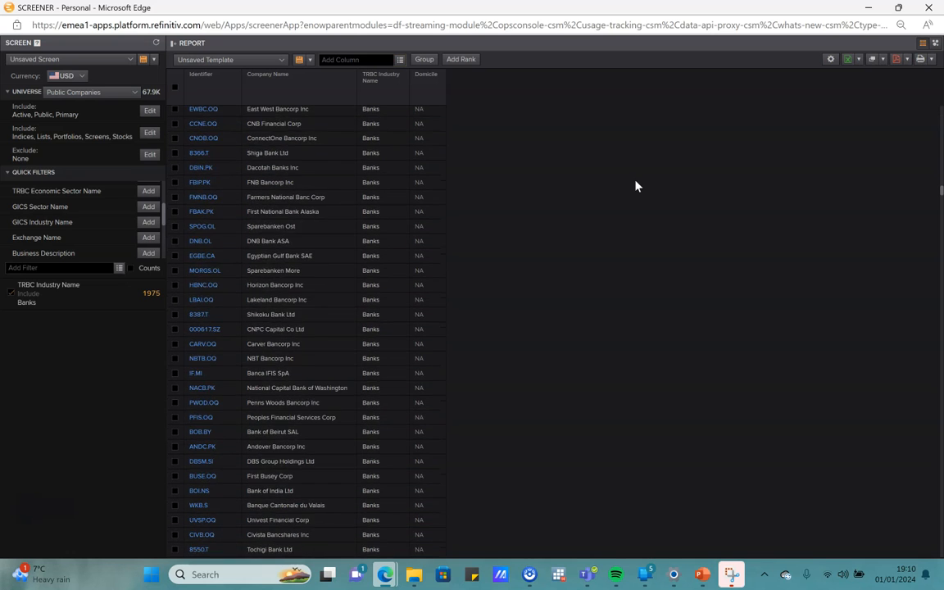
scroll(636, 186, up, 20)
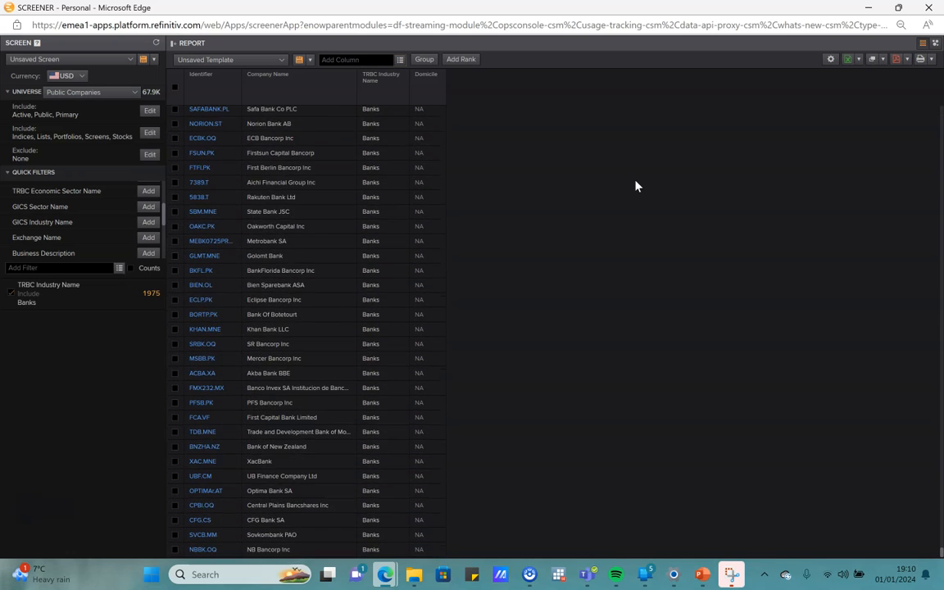
scroll(636, 186, up, 8)
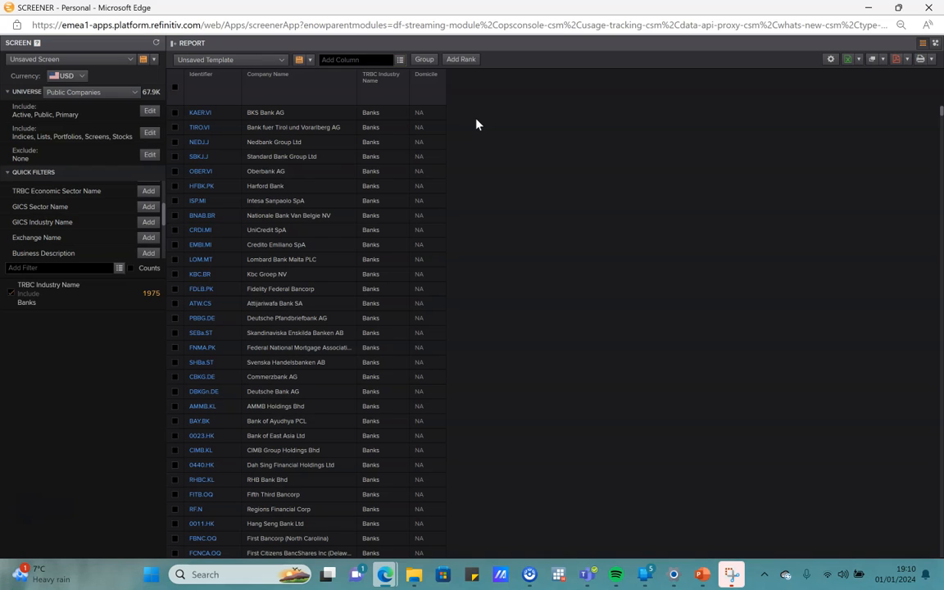
click(400, 63)
click(440, 190)
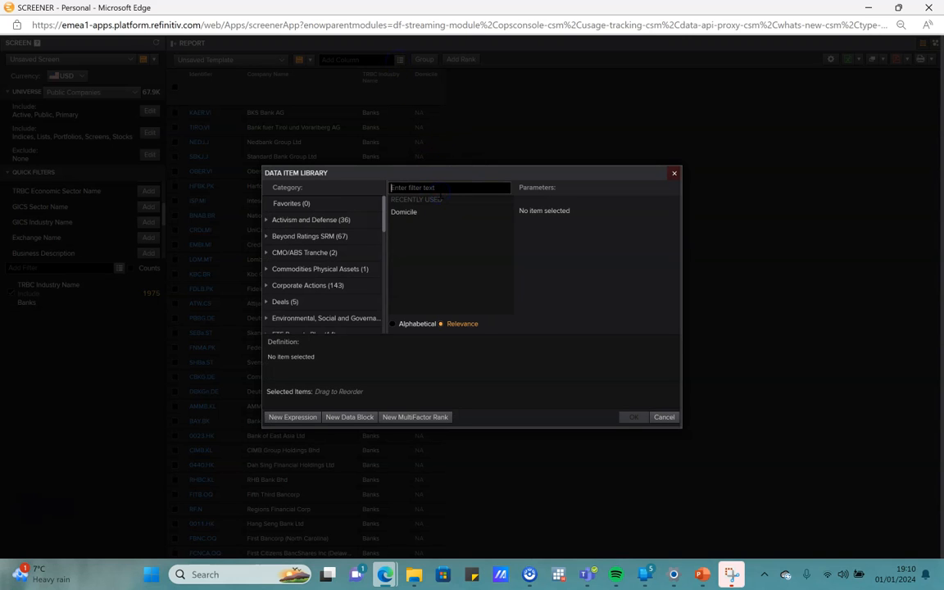
text(country)
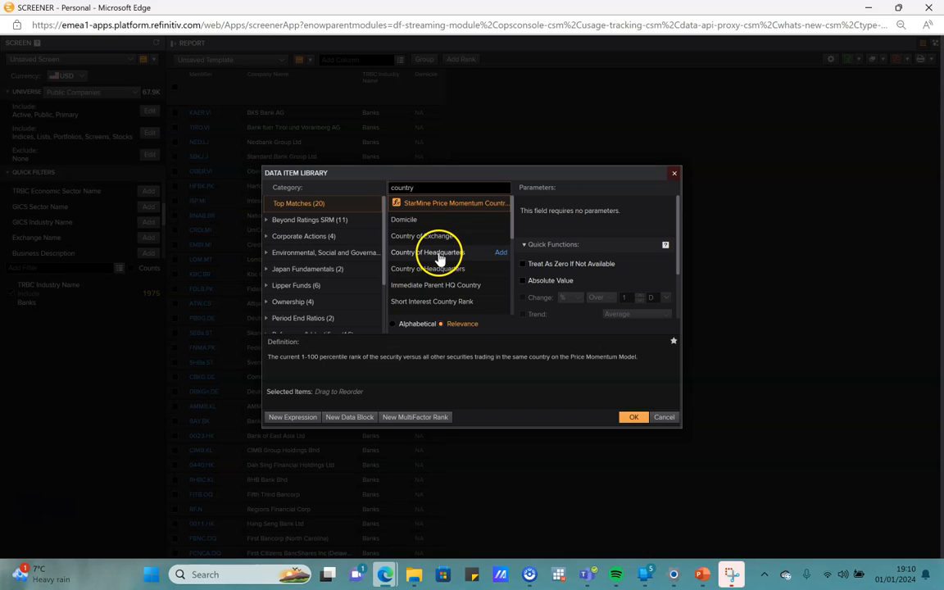
click(501, 254)
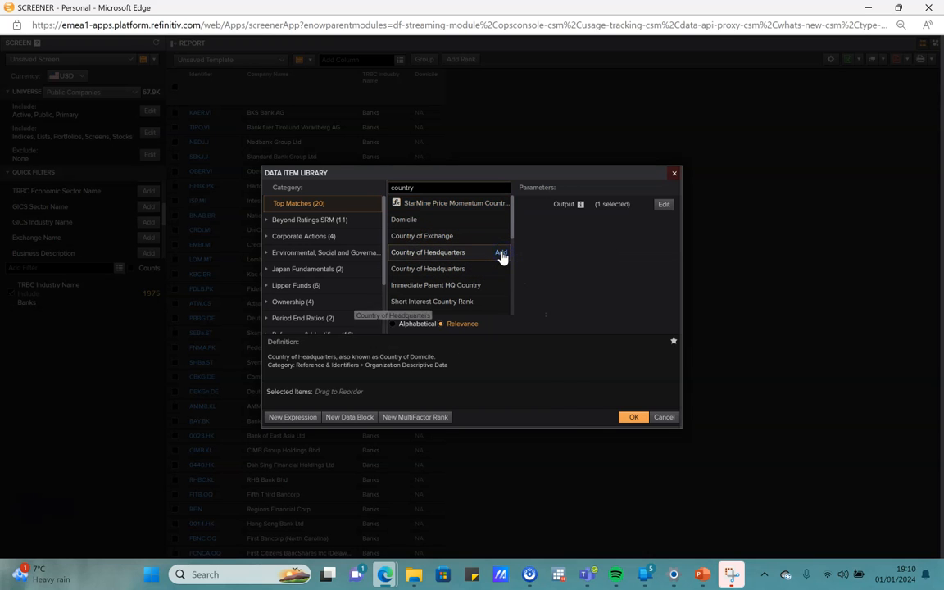
click(630, 418)
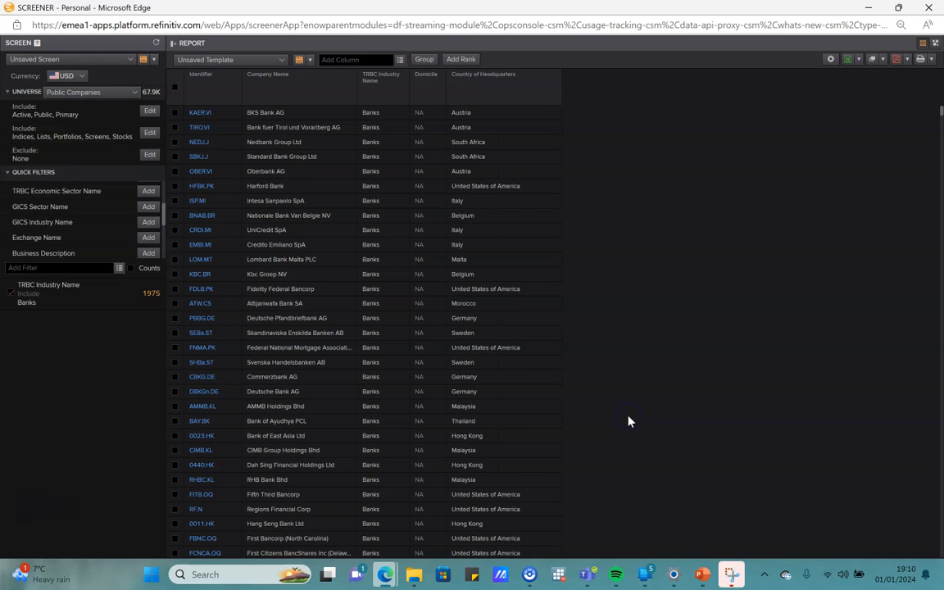
- Remove the Domicile column from the report
scroll(628, 416, down, 20)
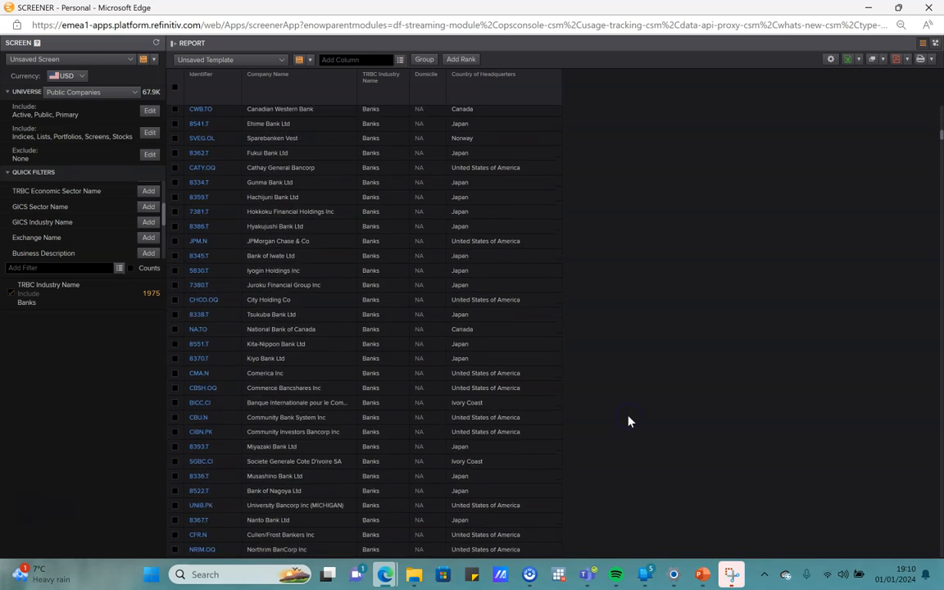
scroll(628, 417, up, 20)
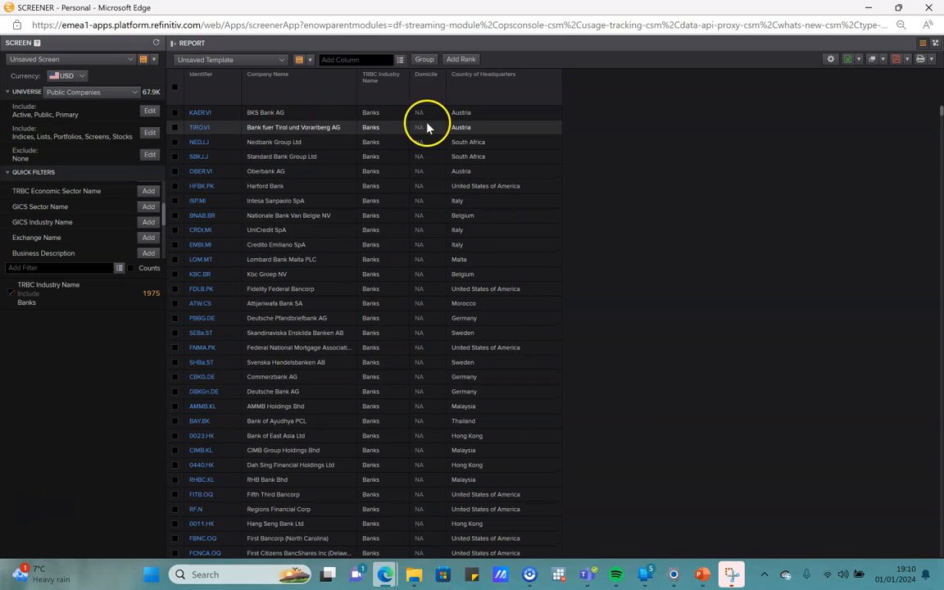
mouse_move(434, 92)
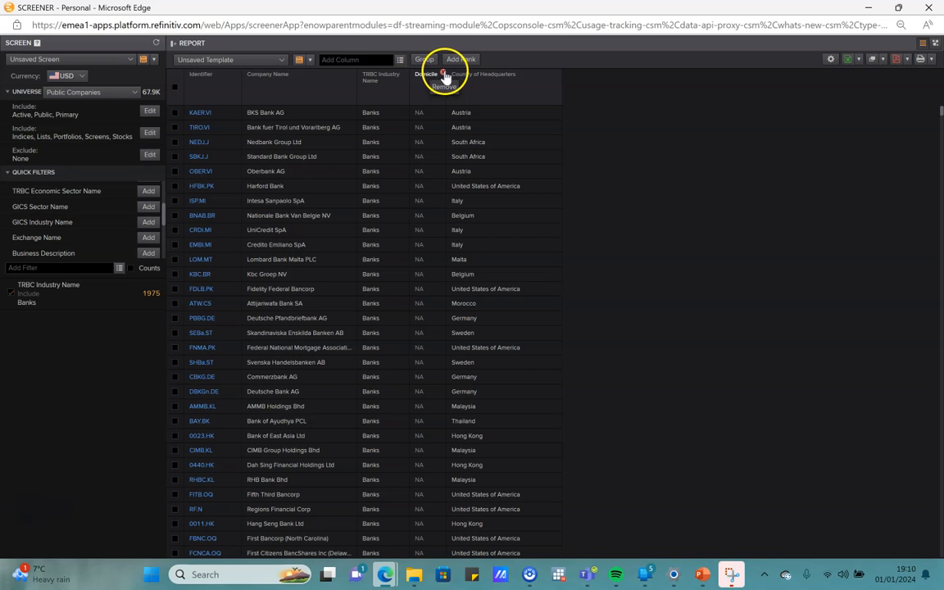
click(443, 75)
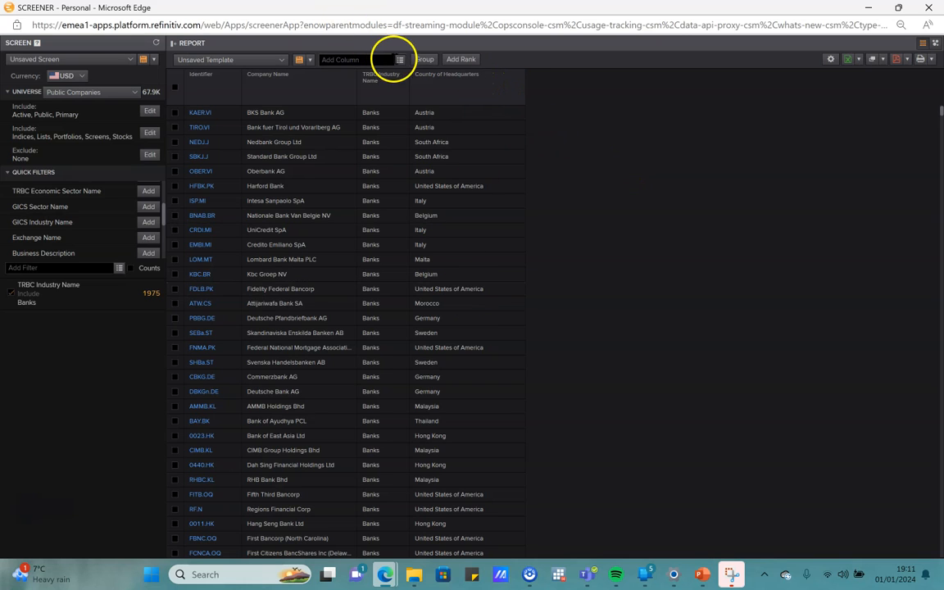
- Search the data items for "country" and add Country of Exchange as a report column
click(400, 60)
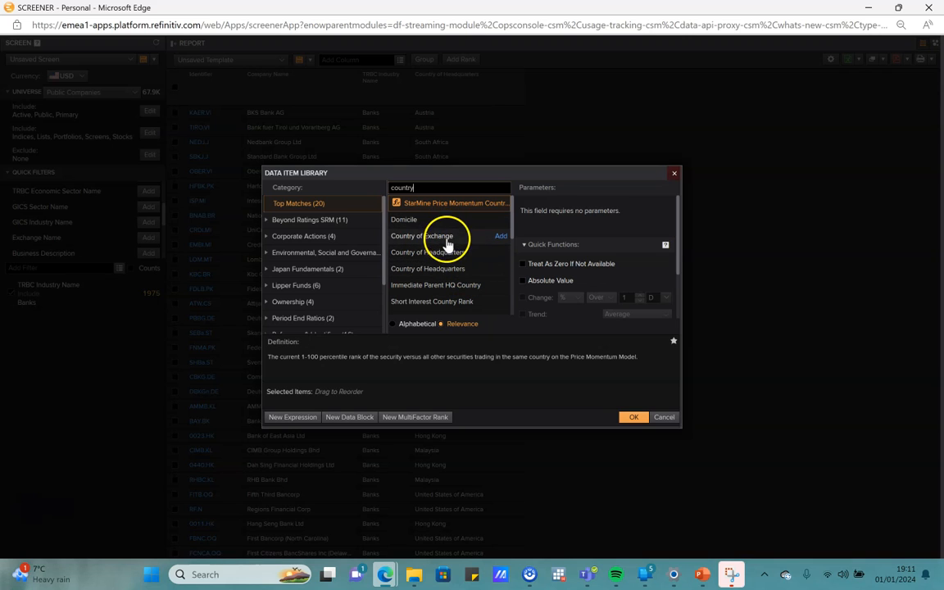
click(445, 238)
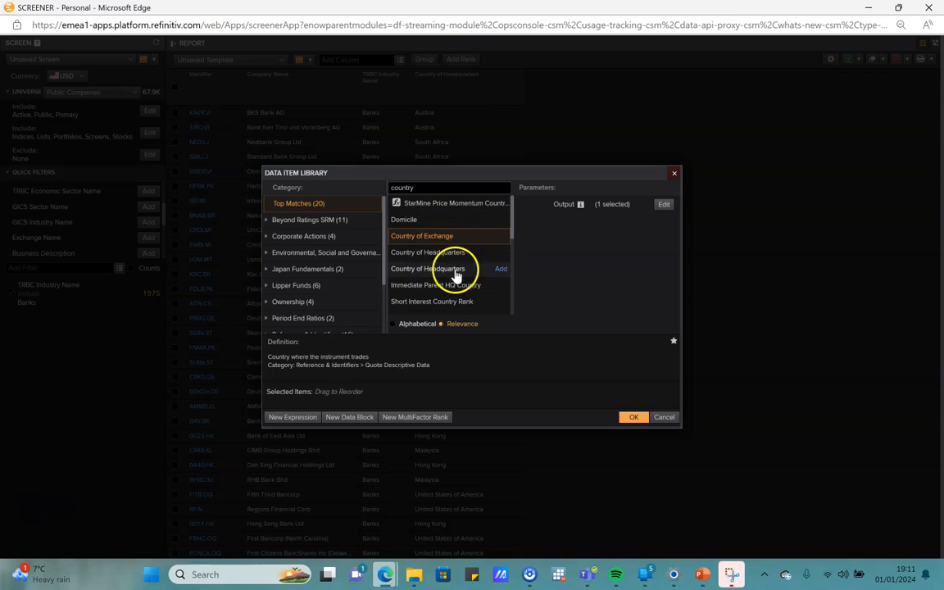
mouse_move(489, 236)
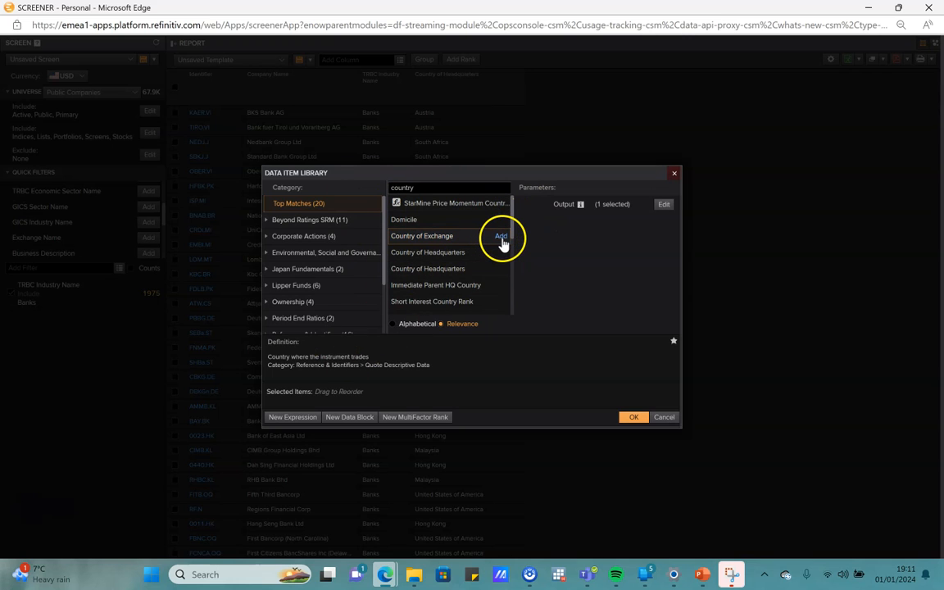
click(503, 237)
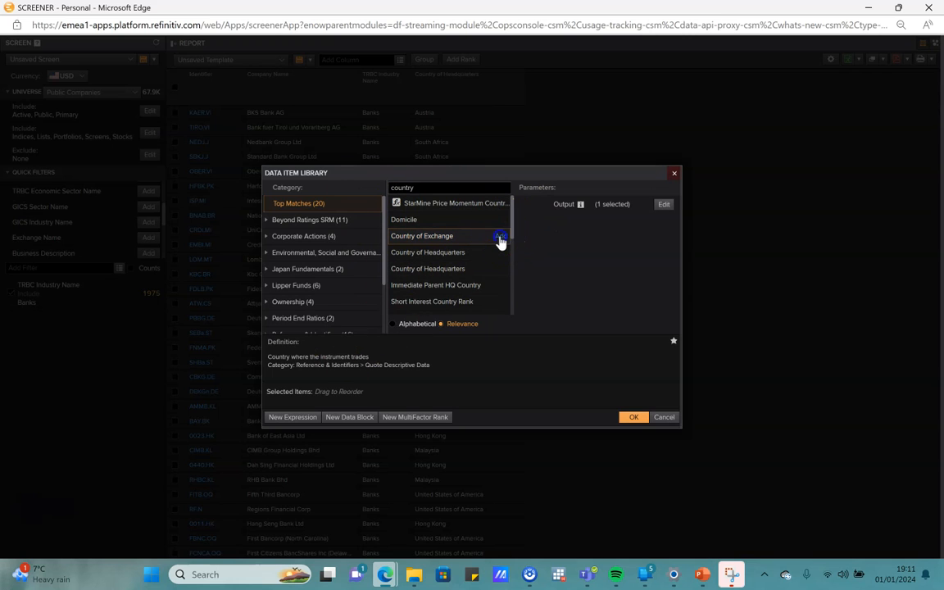
click(633, 417)
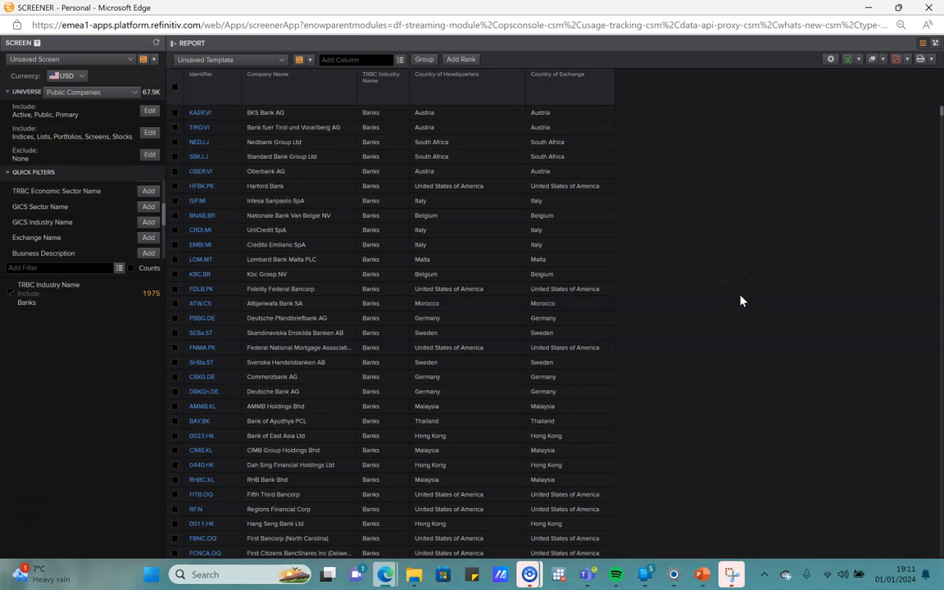
- Compare headquarters and exchange countries down the report, and open and close the Data Item Library without adding an item
scroll(615, 316, down, 15)
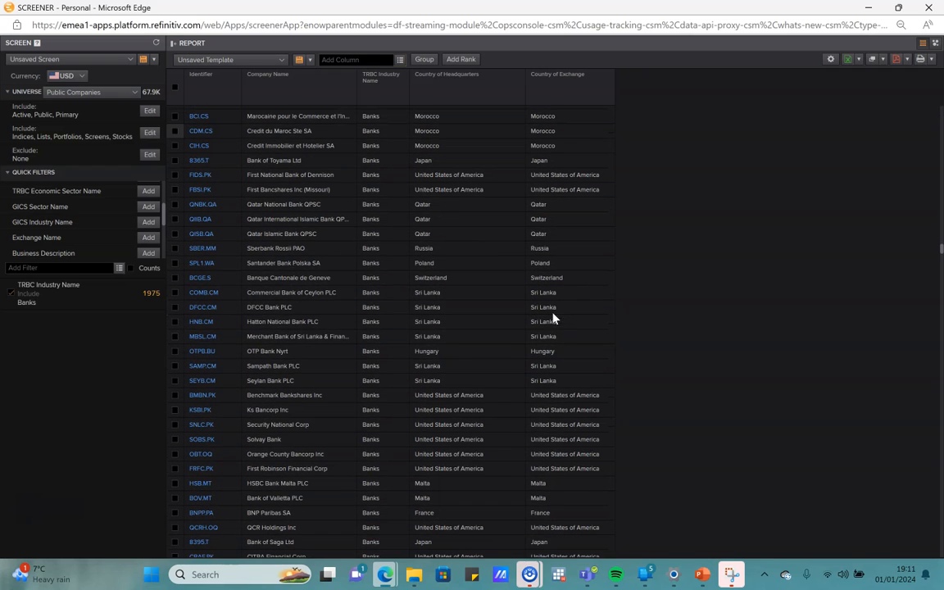
scroll(539, 385, down, 10)
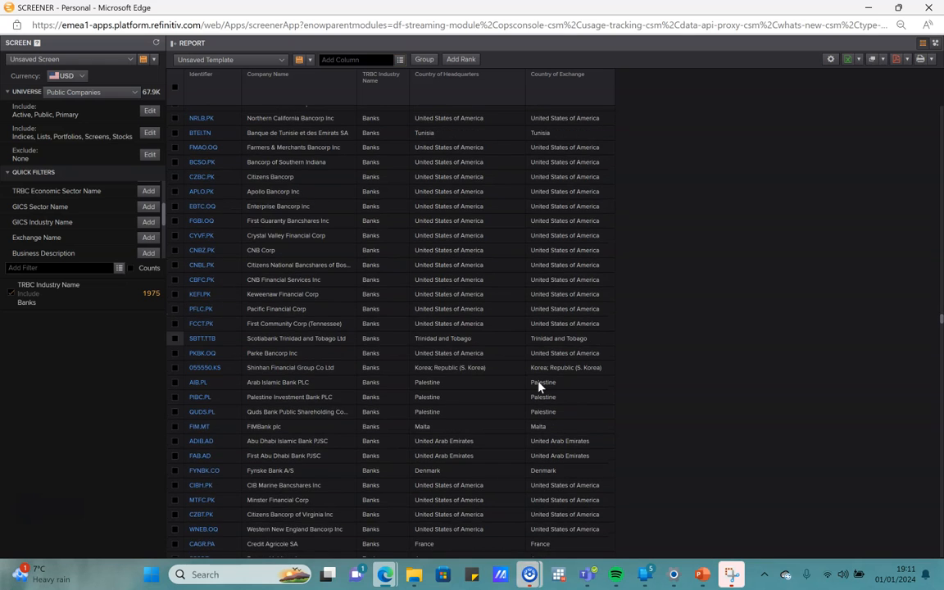
scroll(539, 385, down, 10)
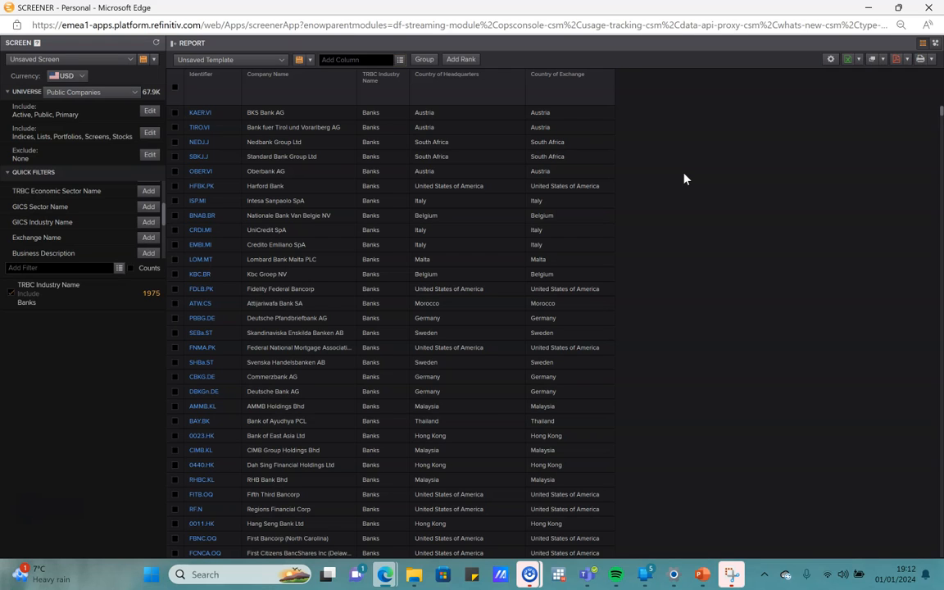
click(400, 61)
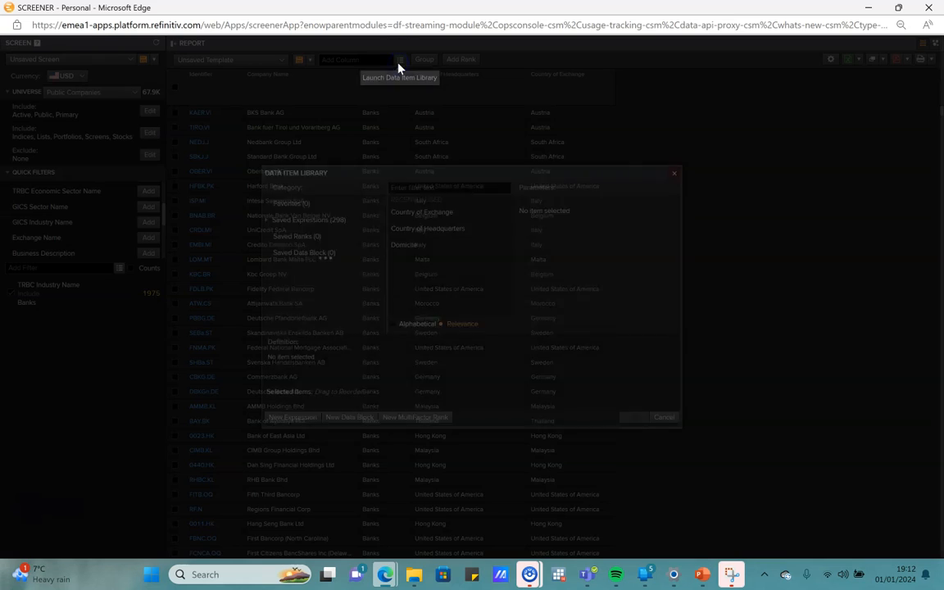
click(675, 176)
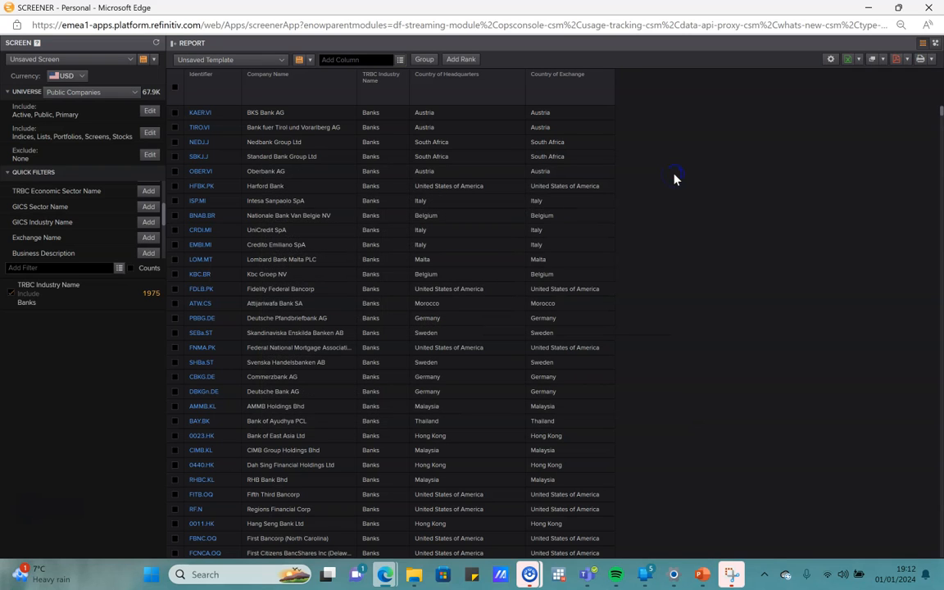